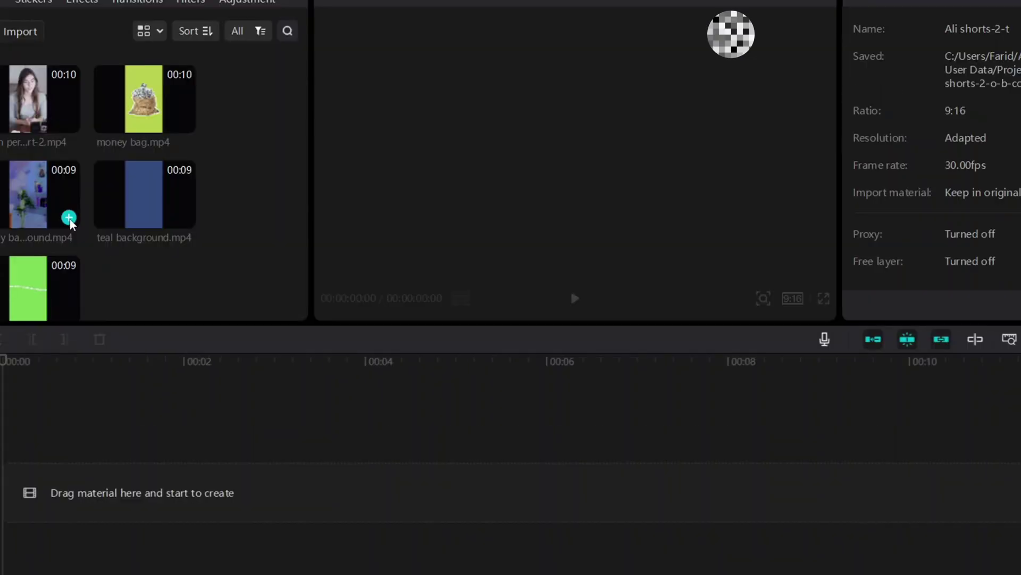
Step: Stack study background.mp4, teal background.mp4 and paper tear.mp4 from bottom to top on separate tracks, all starting at 00:00
click(68, 218)
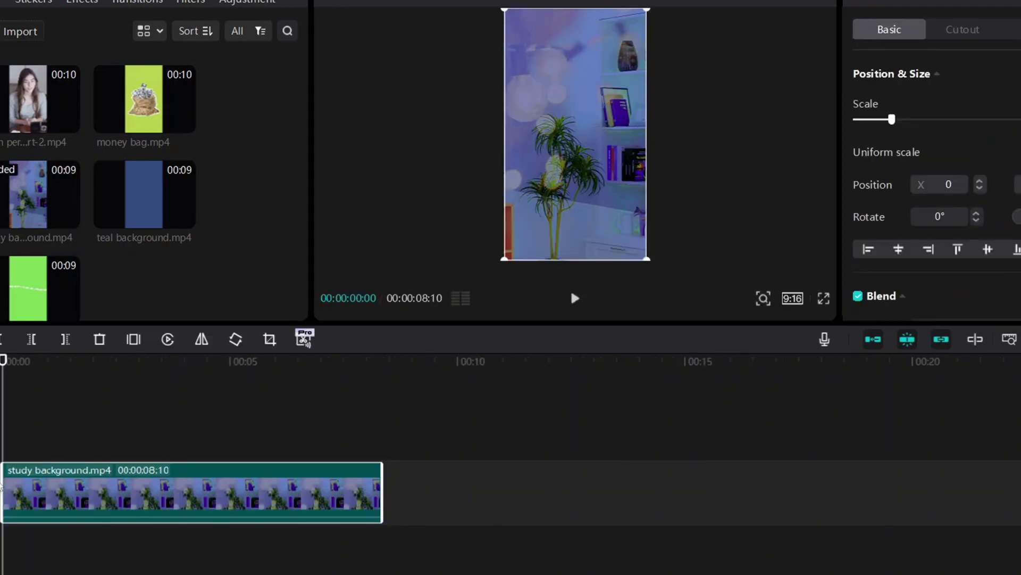
click(185, 216)
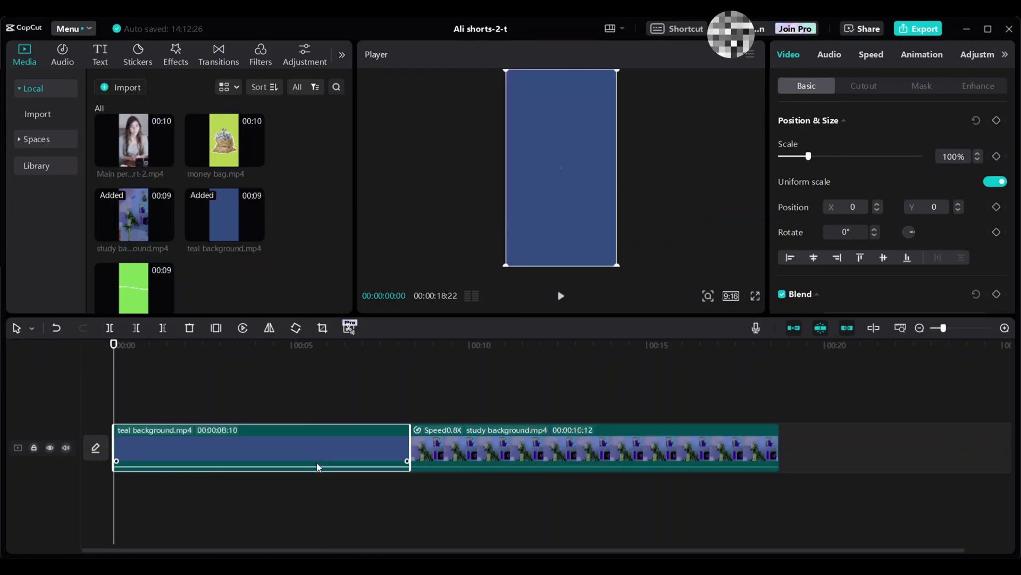
drag(317, 467, 311, 421)
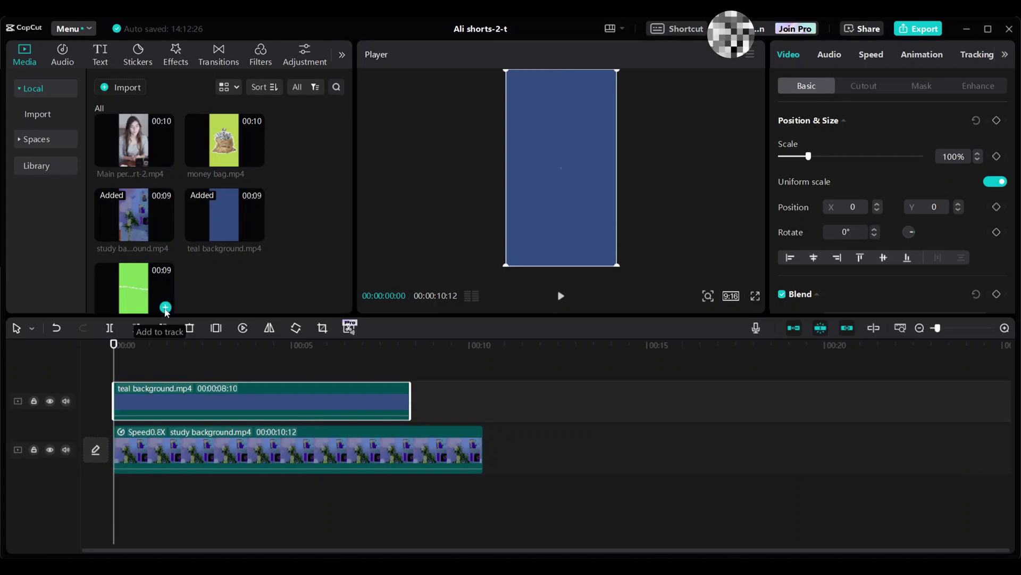
click(165, 308)
drag(228, 451, 220, 362)
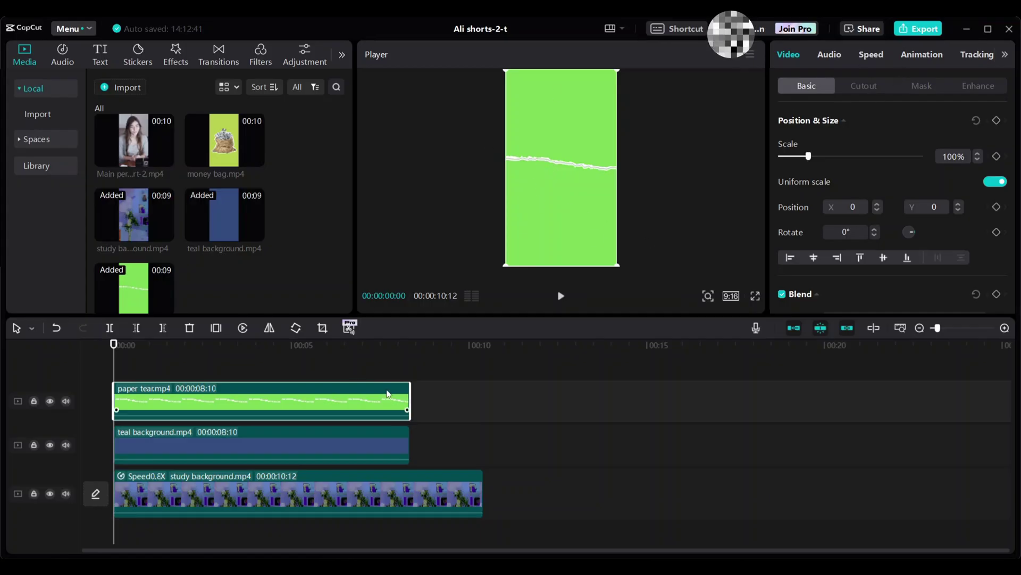
Step: Remove the green from paper tear.mp4 with Chroma key, sampling the green and setting the strength to 8
click(864, 86)
click(781, 121)
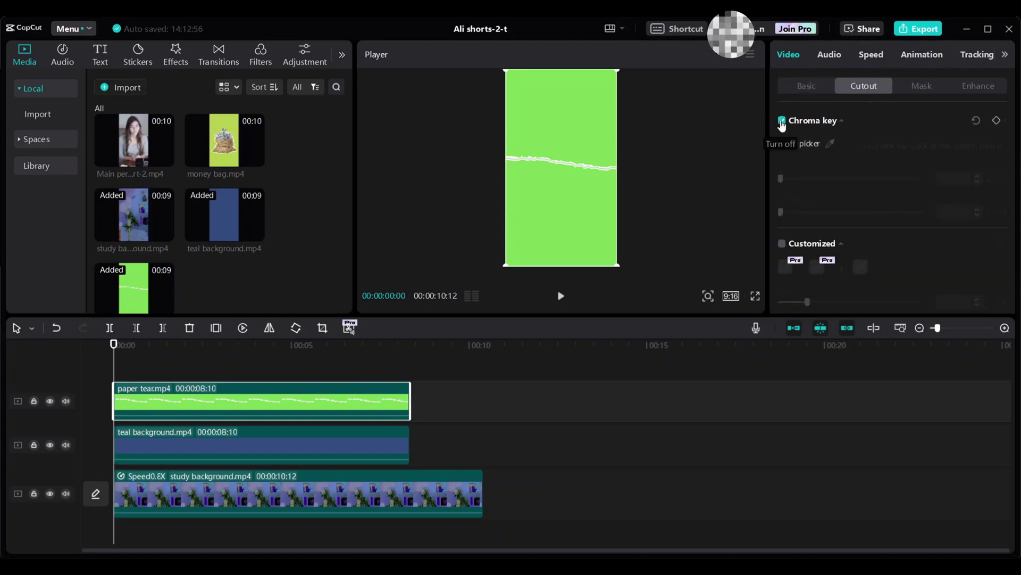
click(831, 145)
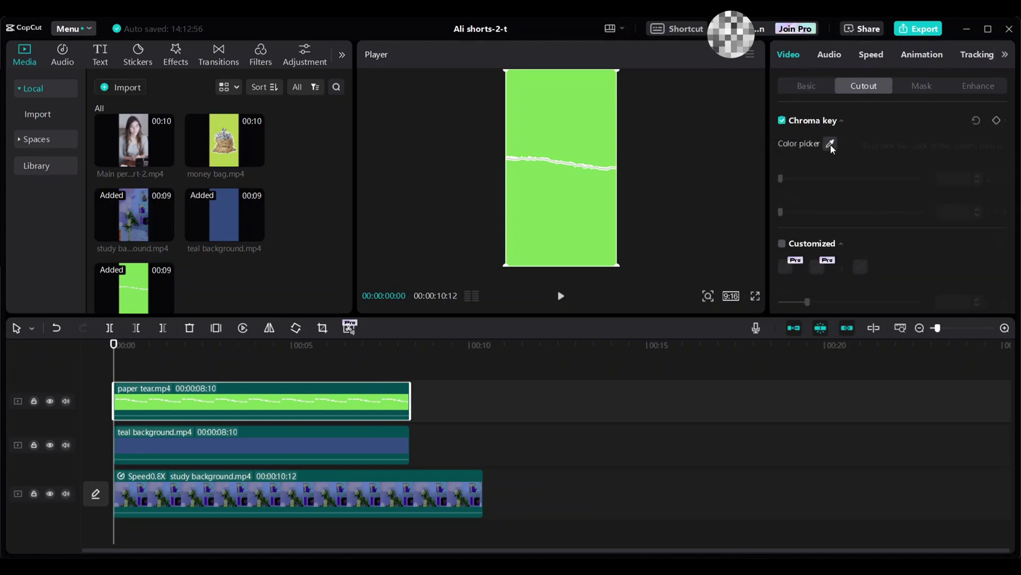
click(557, 119)
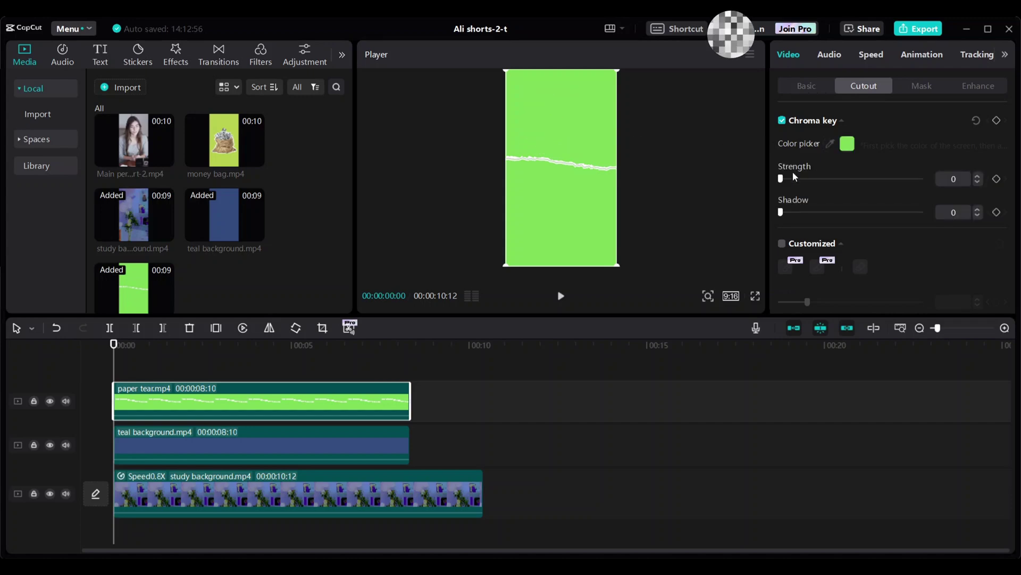
drag(782, 179, 792, 179)
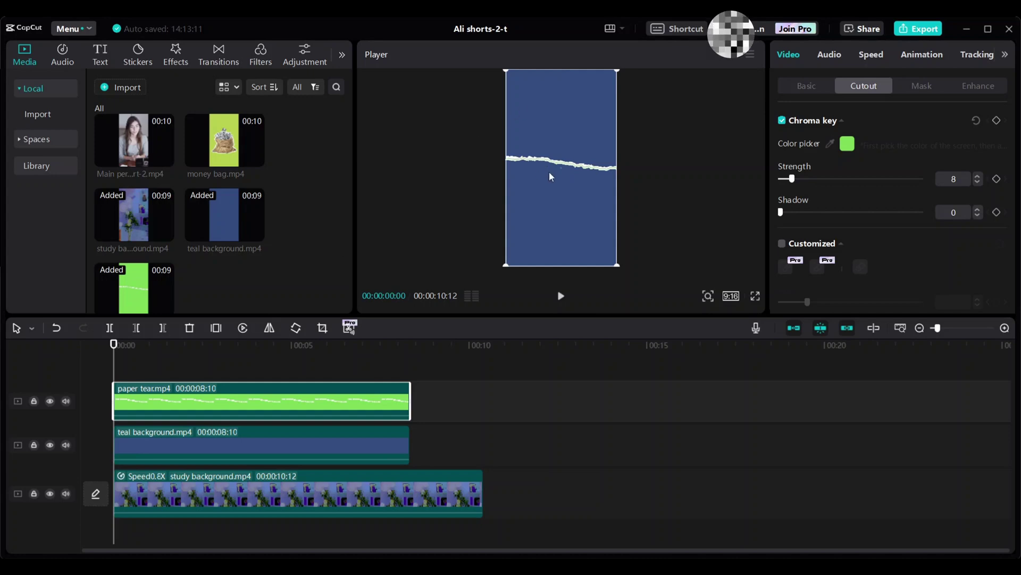
Step: Move the teal background upward and align the paper tear with its lower edge at Y -640, rotated slightly counter-clockwise
click(308, 446)
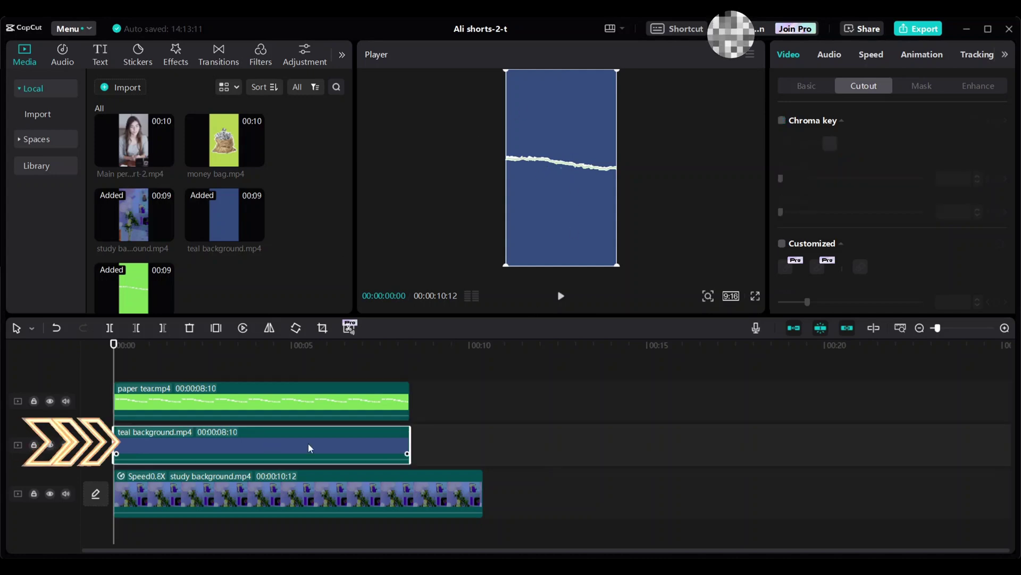
click(811, 88)
drag(555, 225, 576, 171)
click(565, 89)
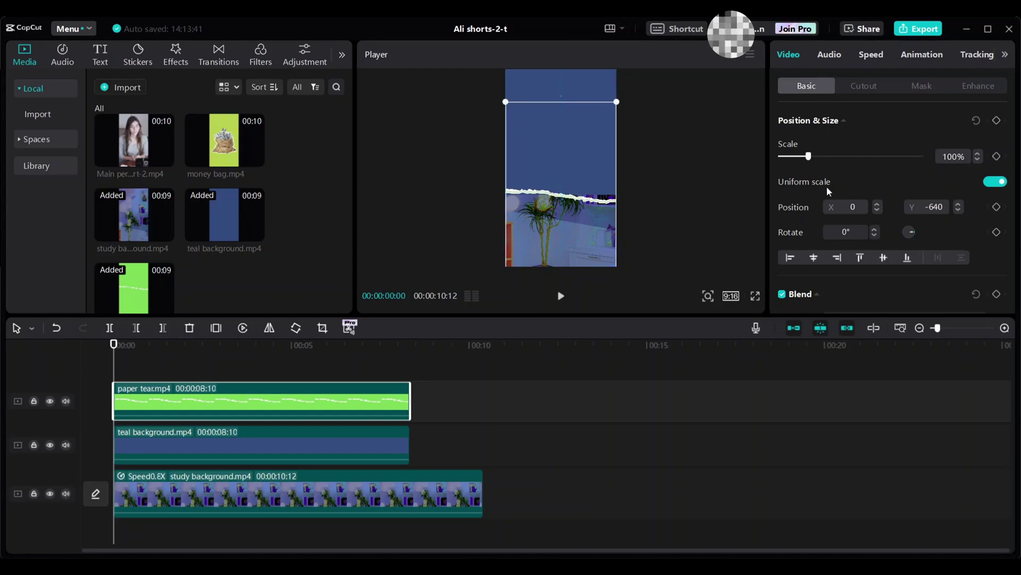
scroll(827, 186, down, 1)
drag(910, 184, 909, 177)
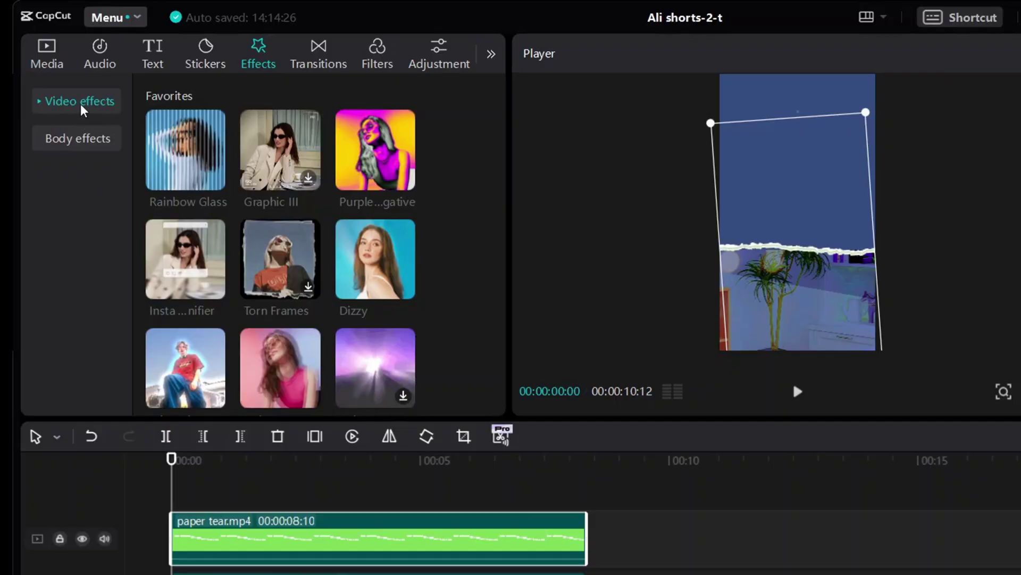
Step: Apply the Shake video effect from the Nightclub category to paper tear.mp4
click(81, 104)
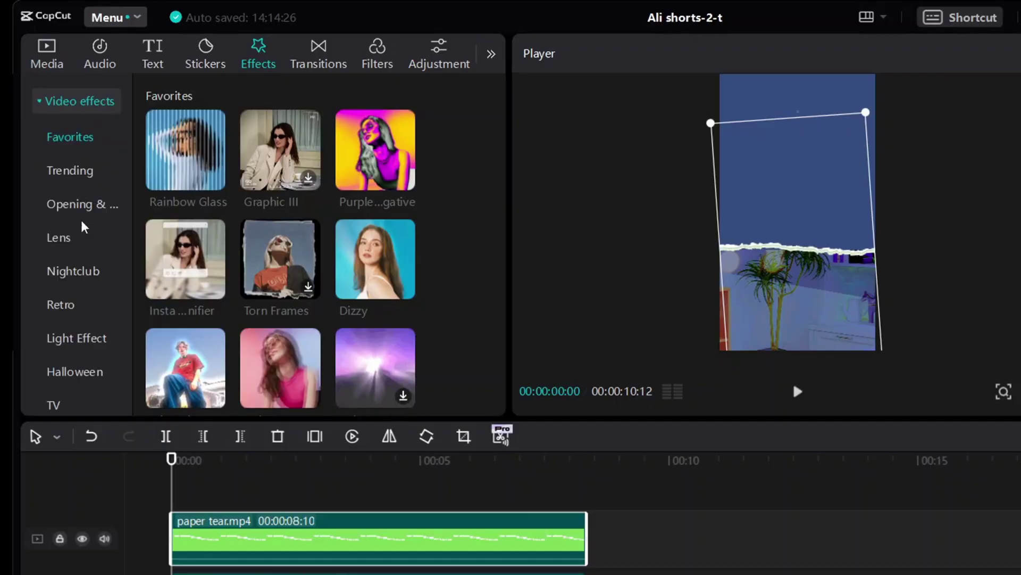
click(88, 271)
scroll(178, 212, down, 5)
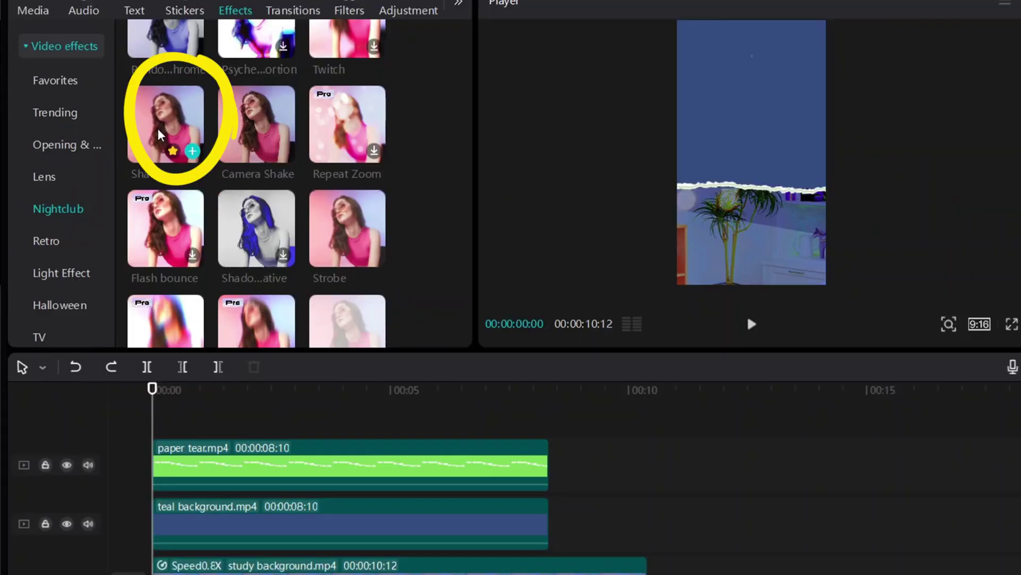
drag(119, 168, 218, 397)
Step: Set the Shake effect's strength to 5, lower its speed, and preview the torn edge up to 00:00:06:03
drag(291, 456, 296, 458)
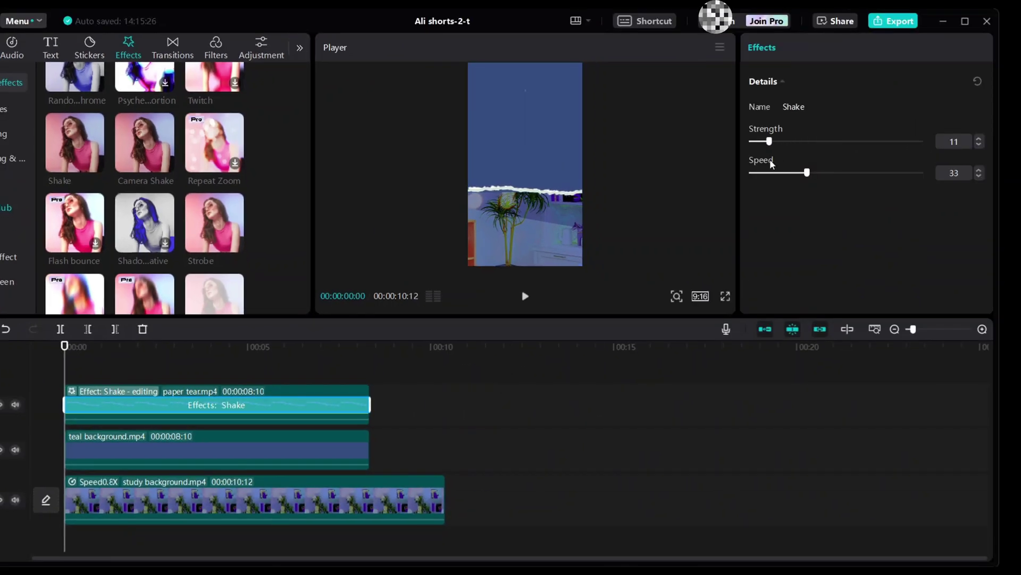
drag(771, 164, 764, 168)
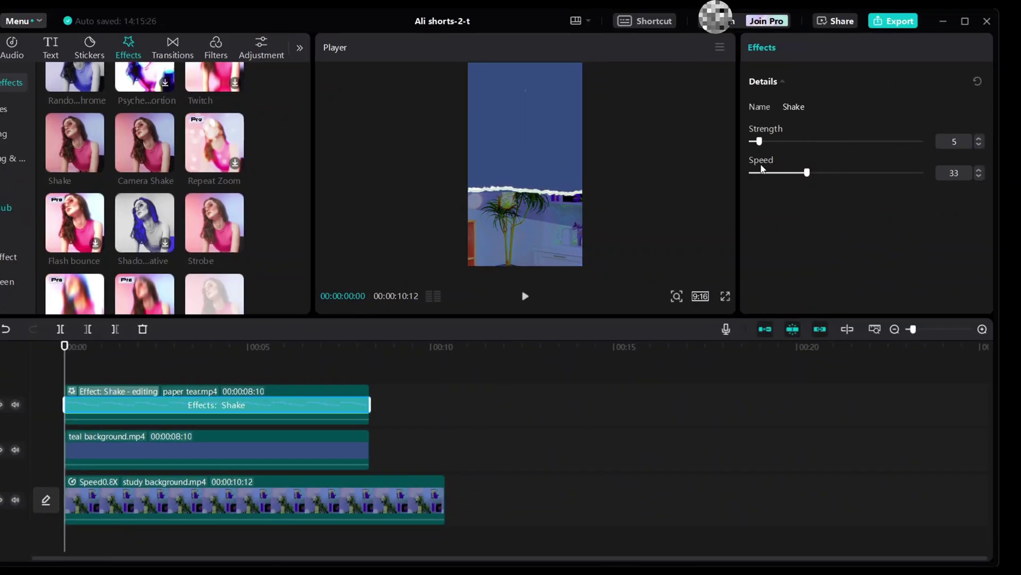
drag(65, 399, 334, 408)
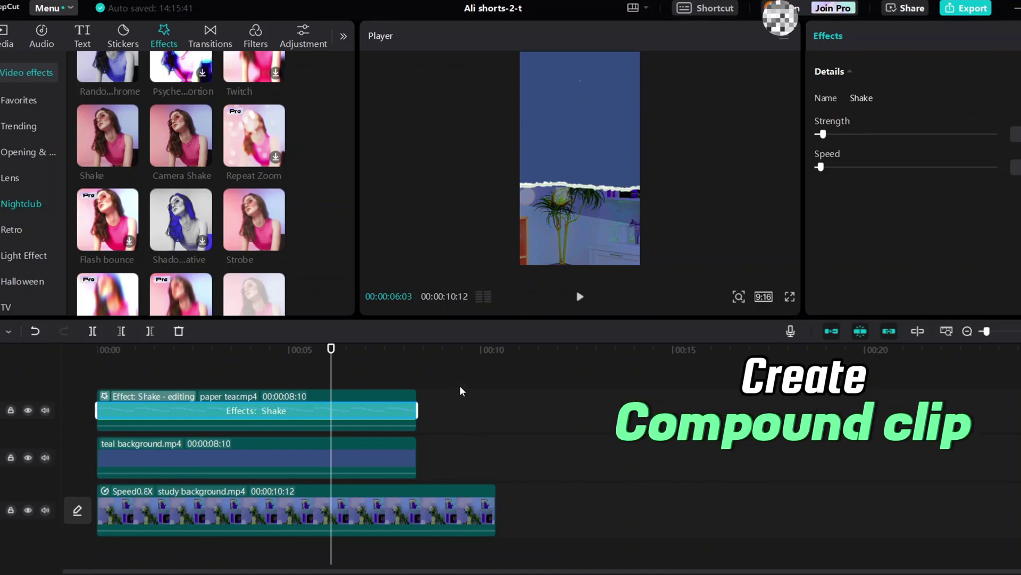
Step: Combine paper tear.mp4 and teal background.mp4 into a compound clip and move it up to Y 1695
drag(462, 391, 406, 463)
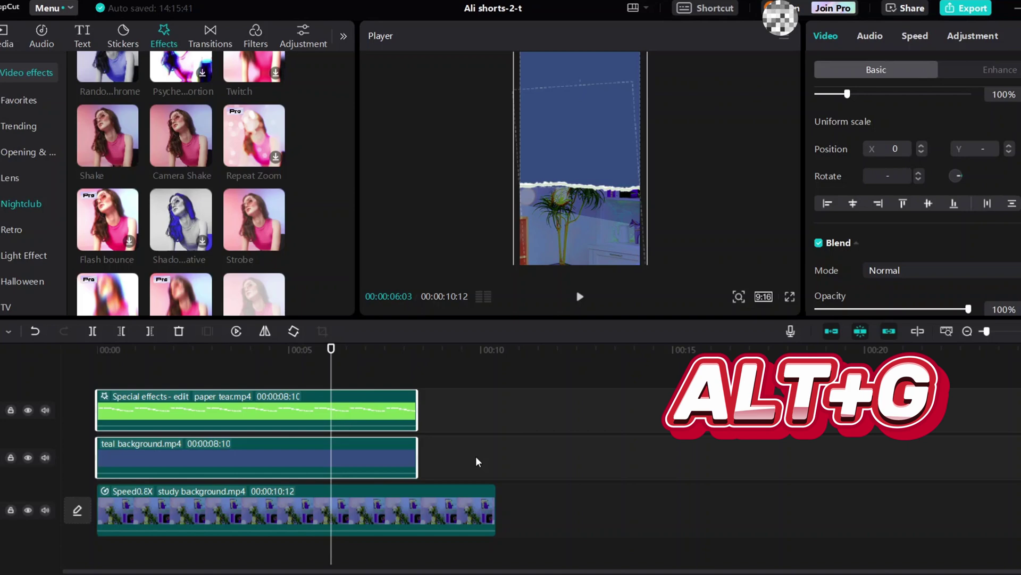
key(alt+g)
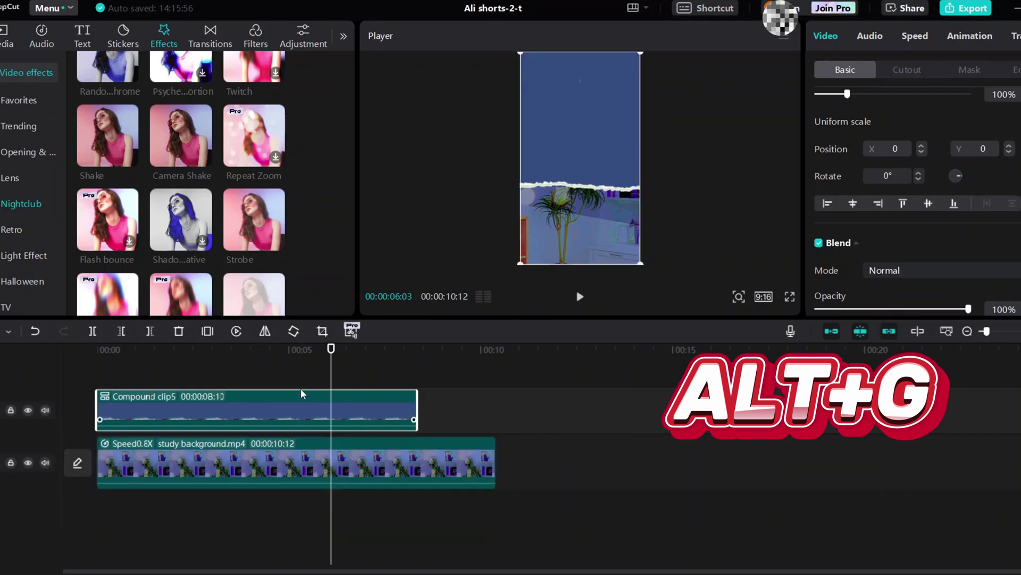
click(330, 379)
drag(330, 380, 97, 425)
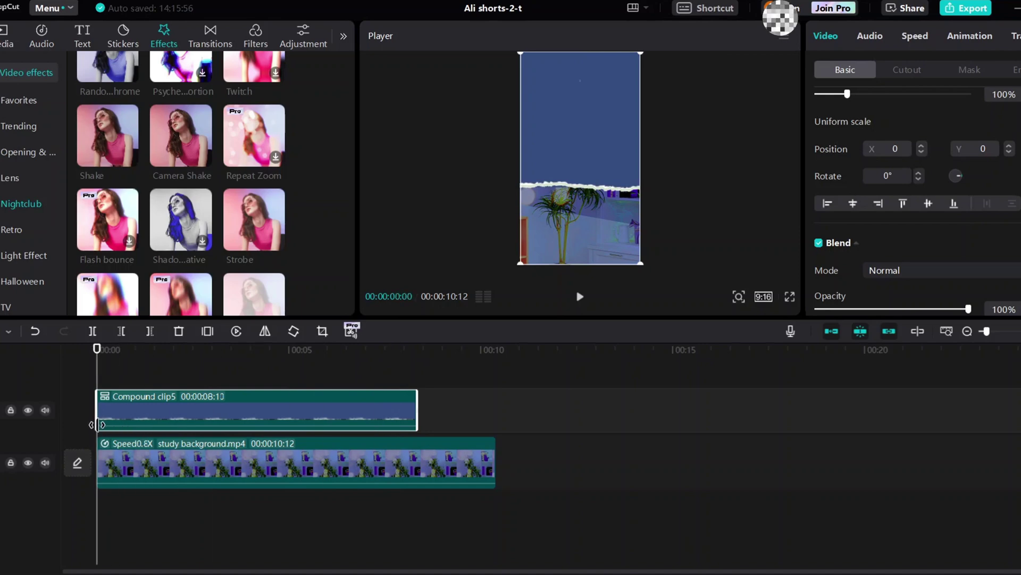
drag(580, 141, 578, 101)
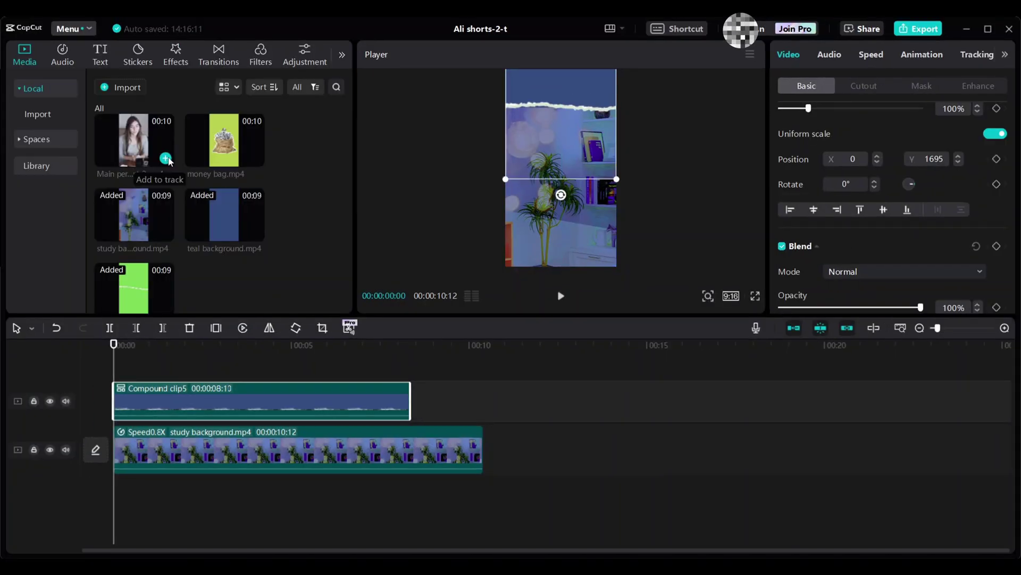
Step: Place Main person for short-2.mp4 on a new top track from 00:00 and remove its background with Auto cutout
click(165, 159)
drag(311, 460, 305, 365)
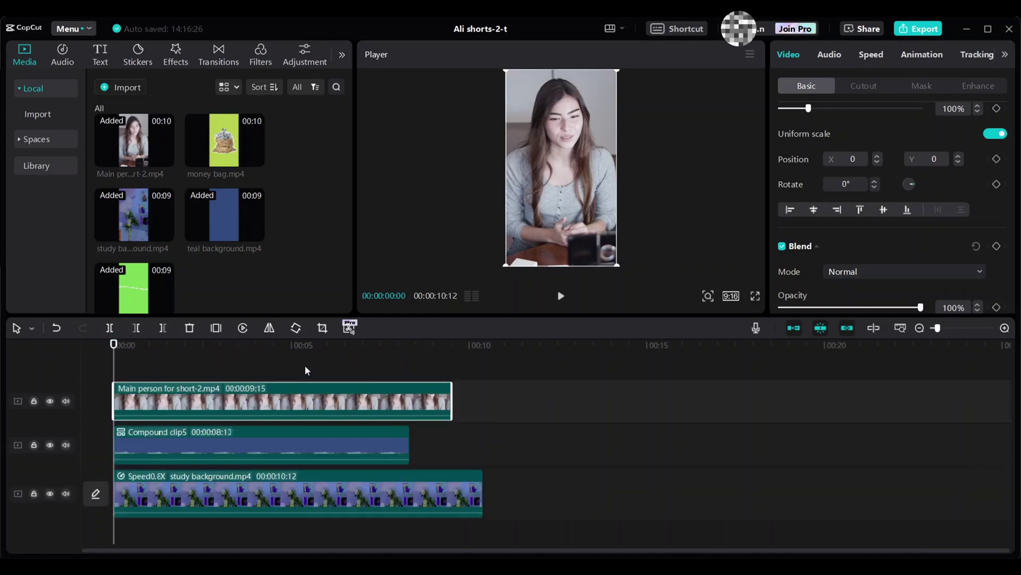
click(153, 406)
click(868, 86)
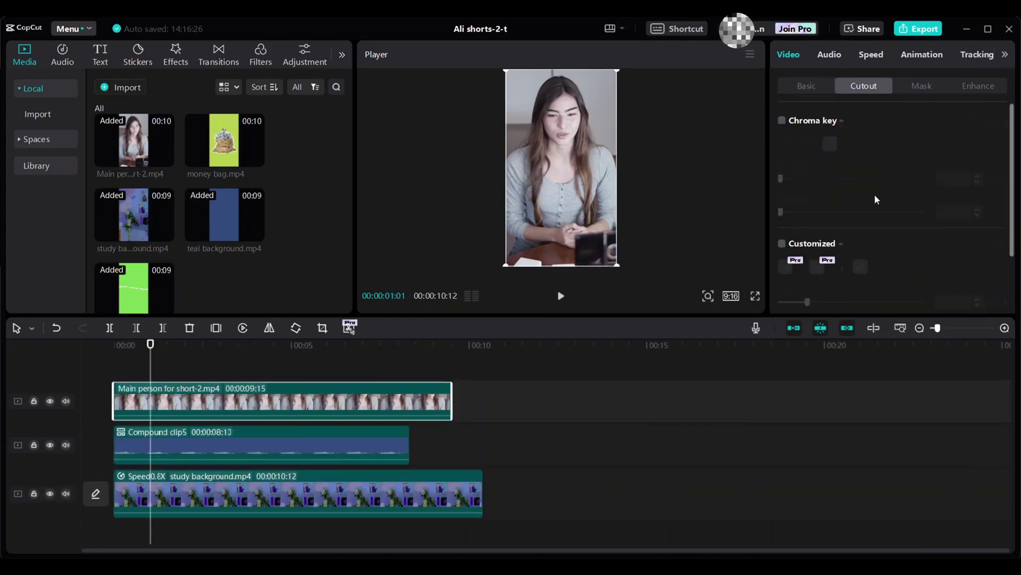
scroll(839, 206, down, 3)
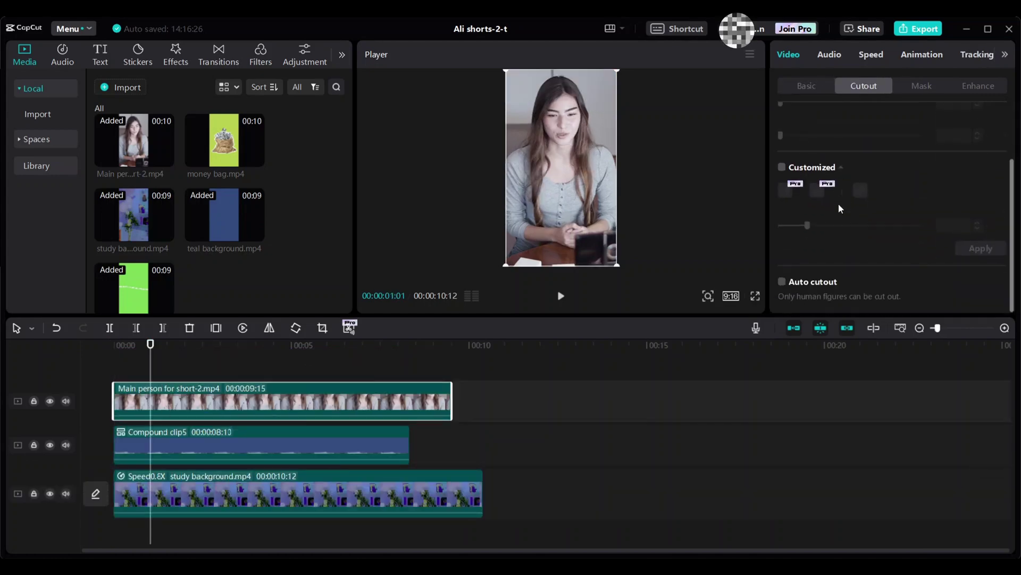
click(781, 282)
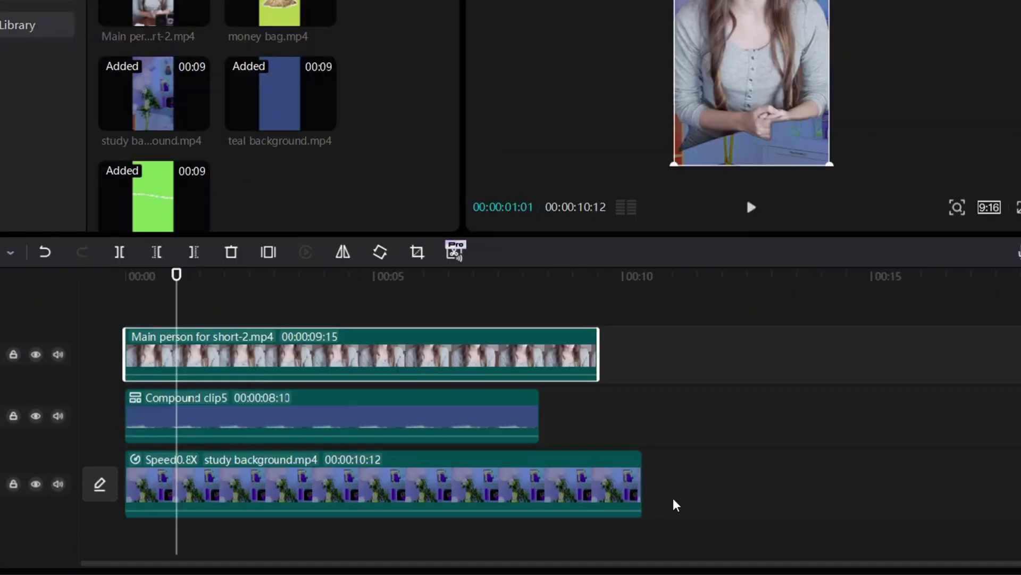
Step: Check the person's cutout with the compound clip and study background tracks temporarily hidden
click(34, 418)
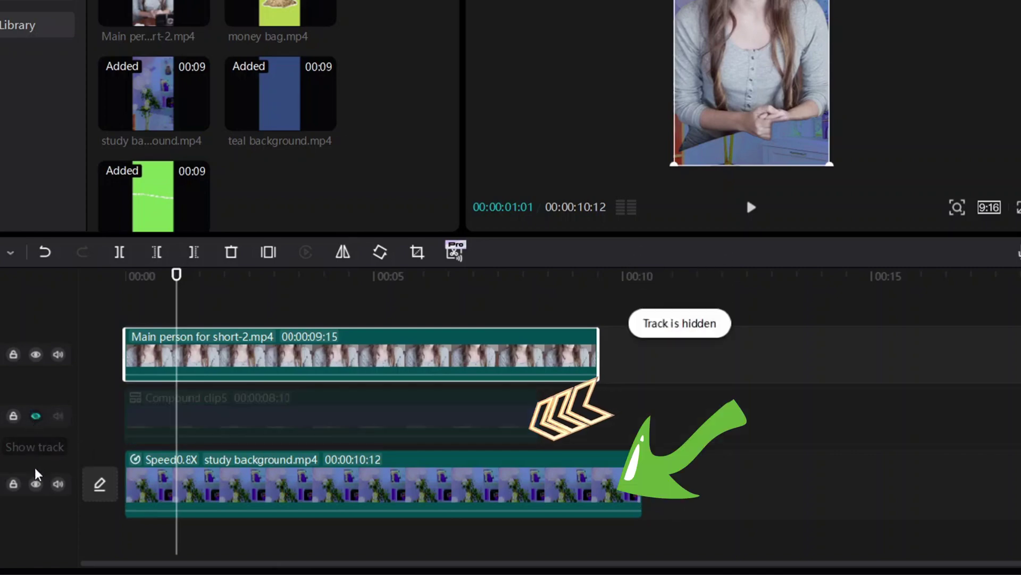
click(36, 484)
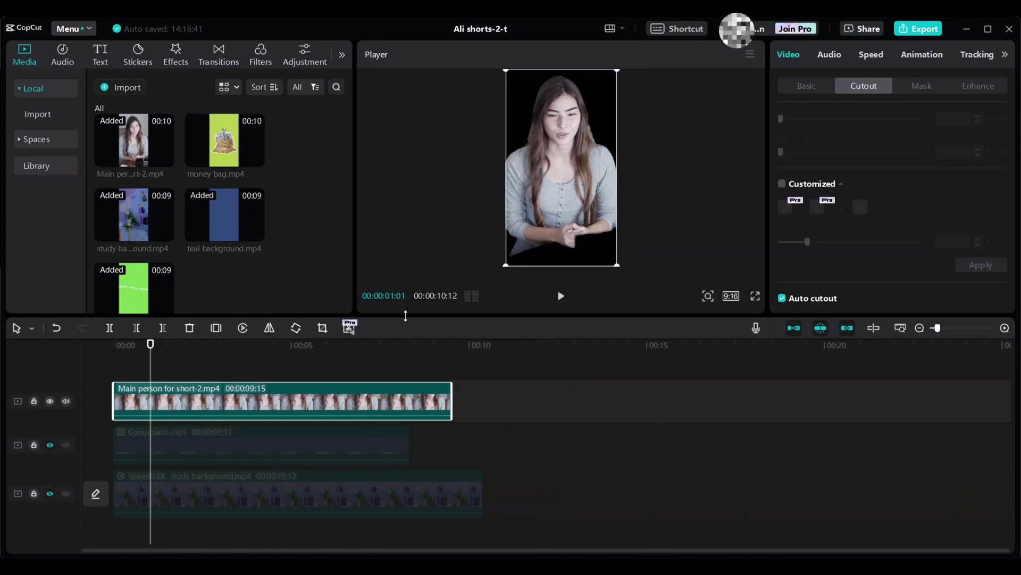
click(47, 445)
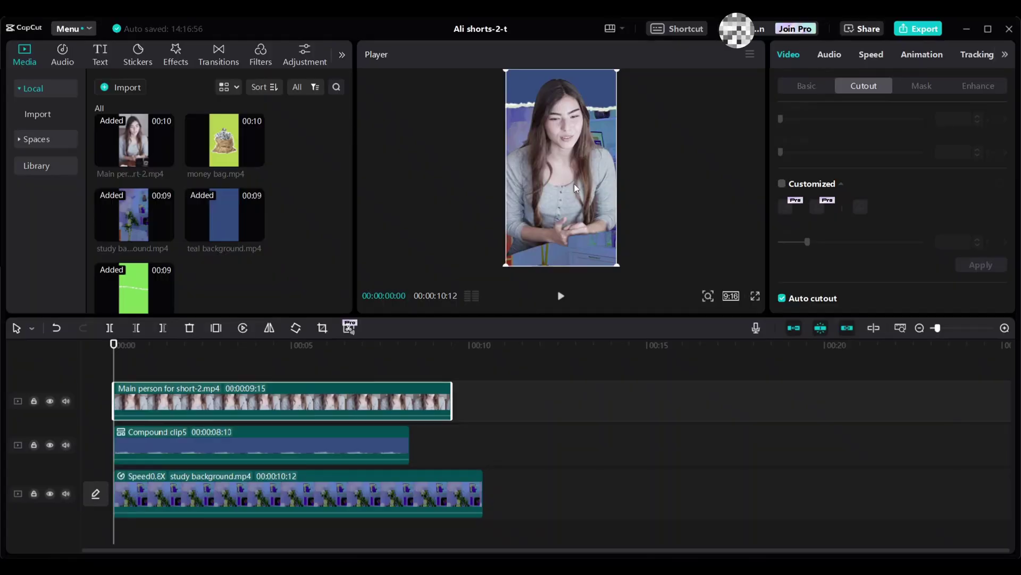
Step: Move the main person down in the frame to Y -1009
drag(573, 183, 577, 207)
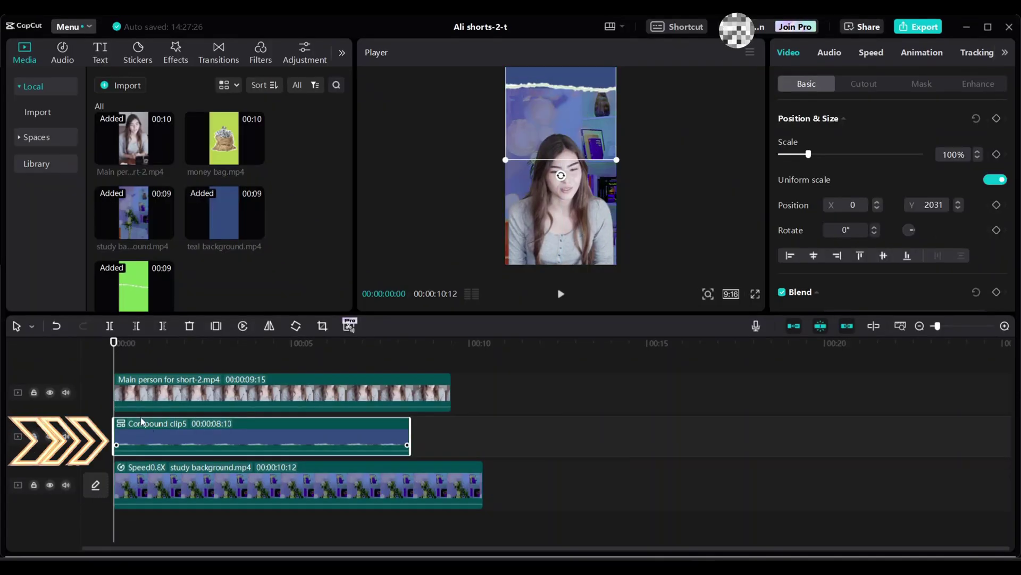
Step: Animate the compound clip downward with position keyframes at 00:00:00:04 (Y 2031) and 00:00:00:18 (Y 1080)
click(118, 362)
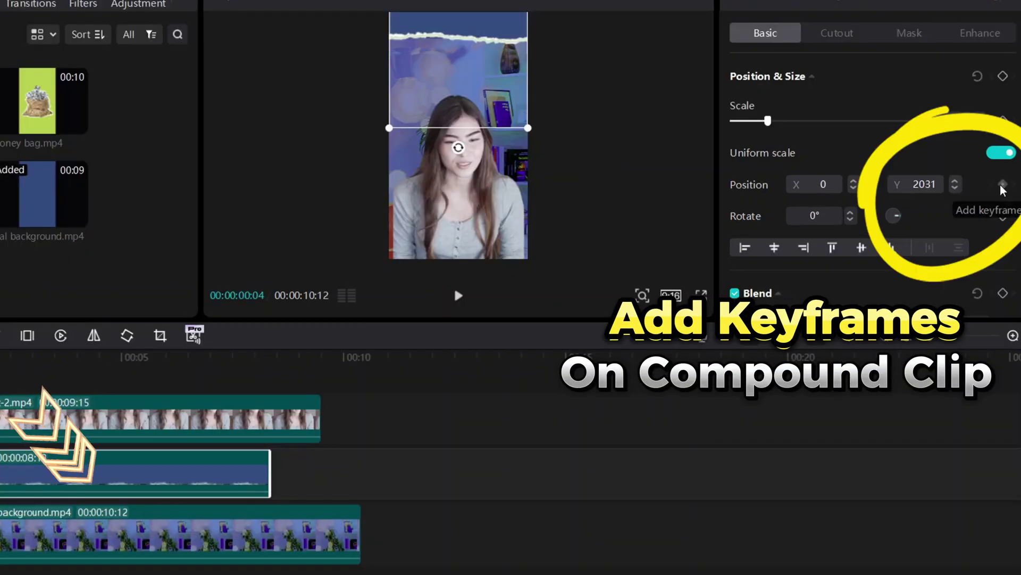
click(1003, 184)
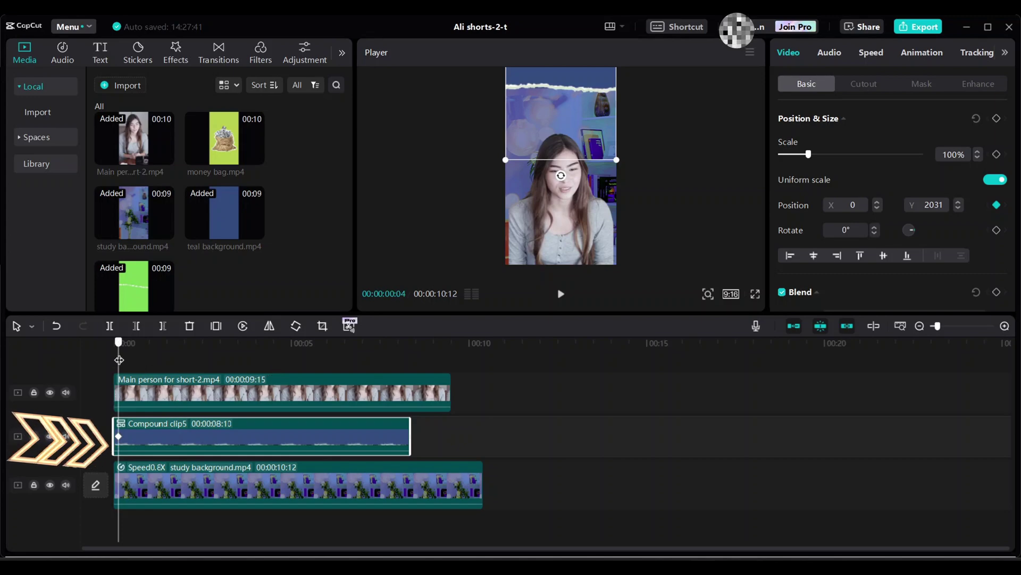
drag(119, 360, 129, 359)
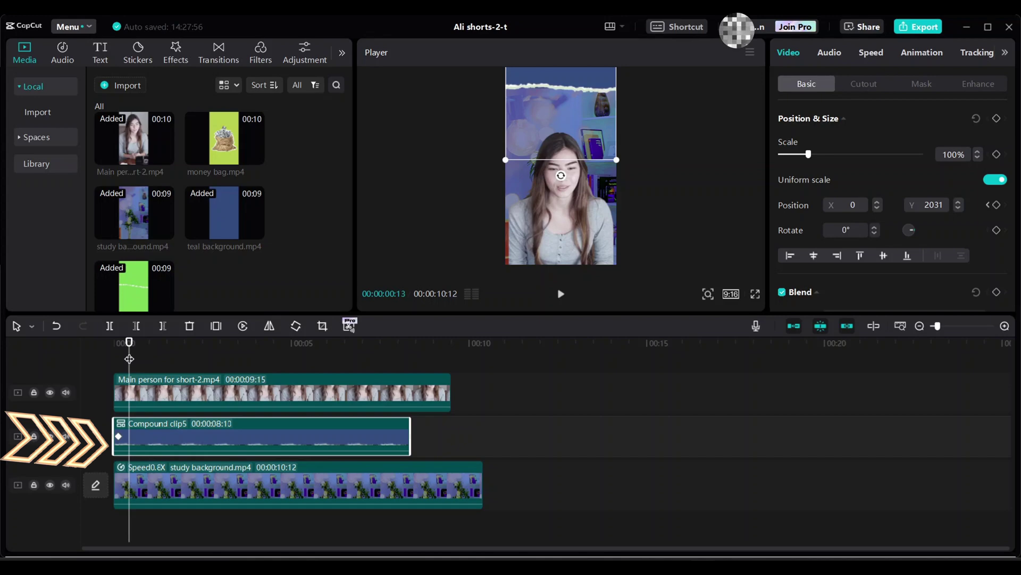
click(133, 360)
click(136, 361)
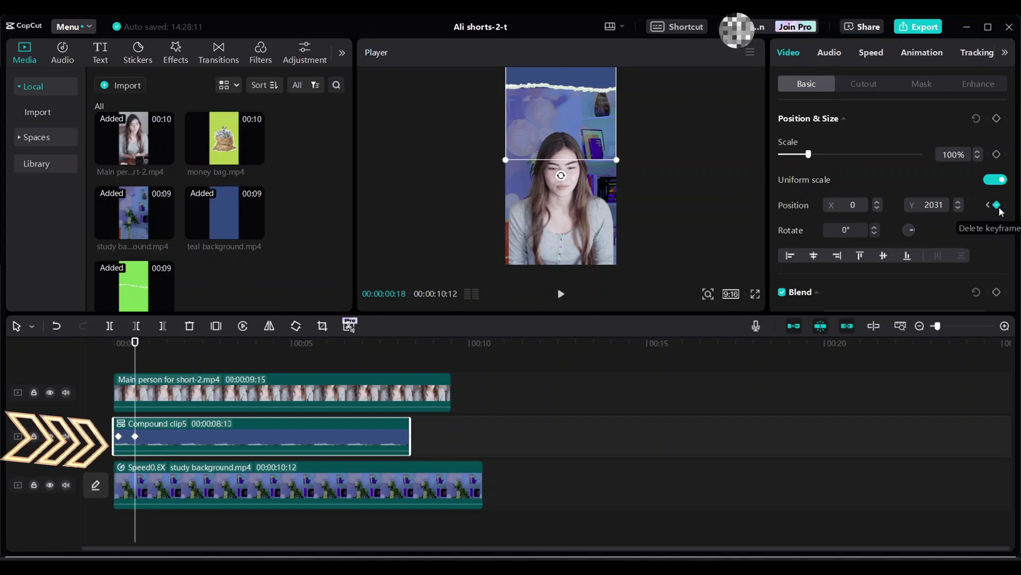
drag(570, 103, 573, 154)
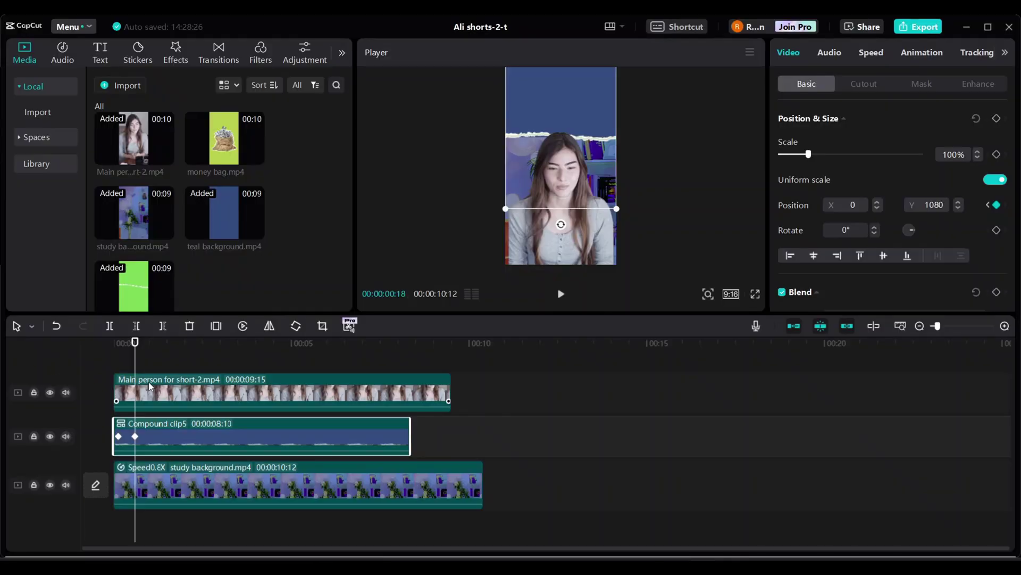
Step: Add Scale (100%) and Position (Y -1009) keyframes to the main person clip at 00:00:00:04
click(149, 387)
click(126, 362)
drag(126, 361, 120, 362)
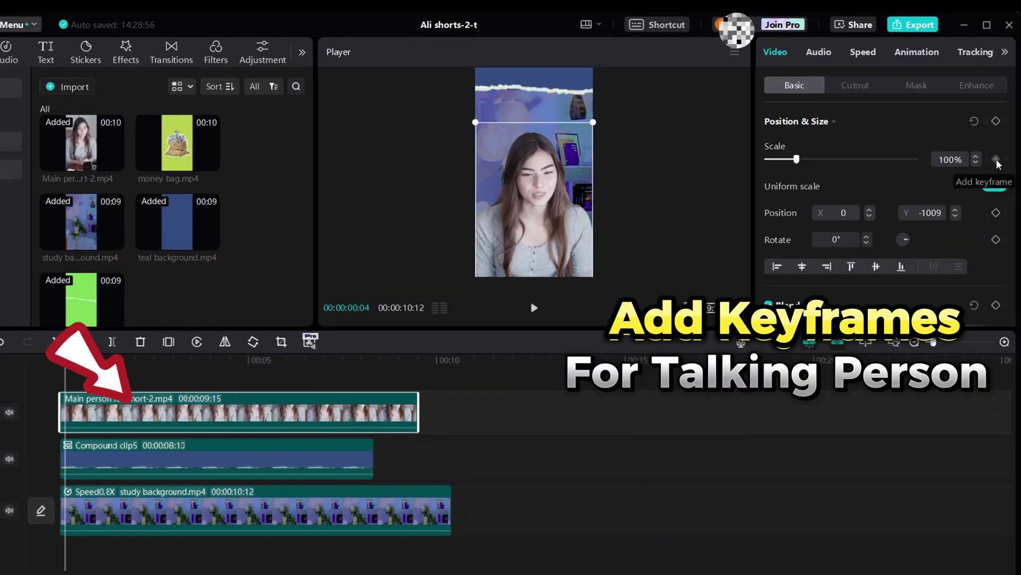
click(997, 159)
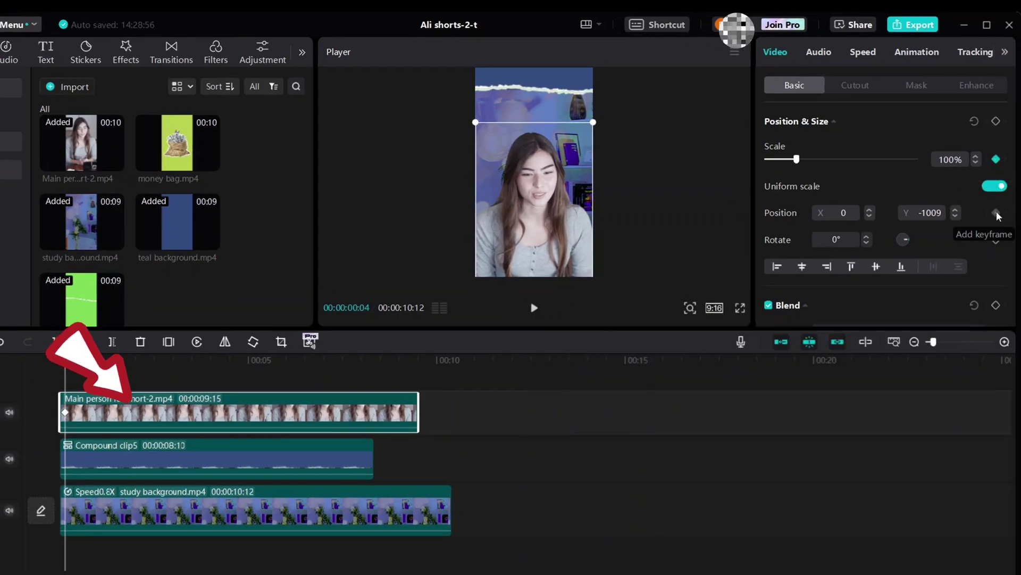
click(997, 213)
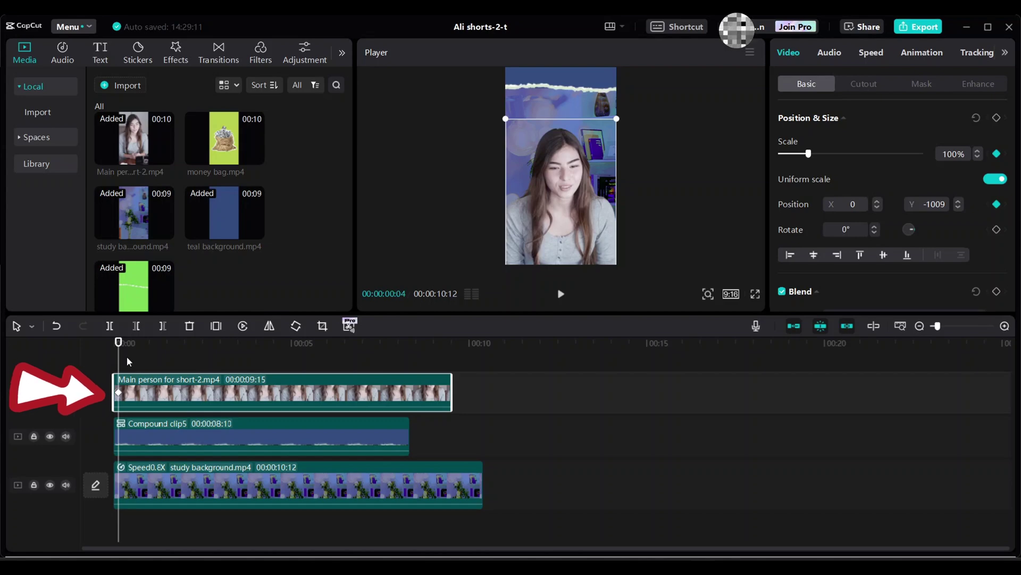
Step: Add Scale and Position keyframes to the main person clip at 00:00:01:27, reduce the scale there to 94%, and preview the animation
drag(127, 356, 180, 358)
click(997, 154)
click(997, 204)
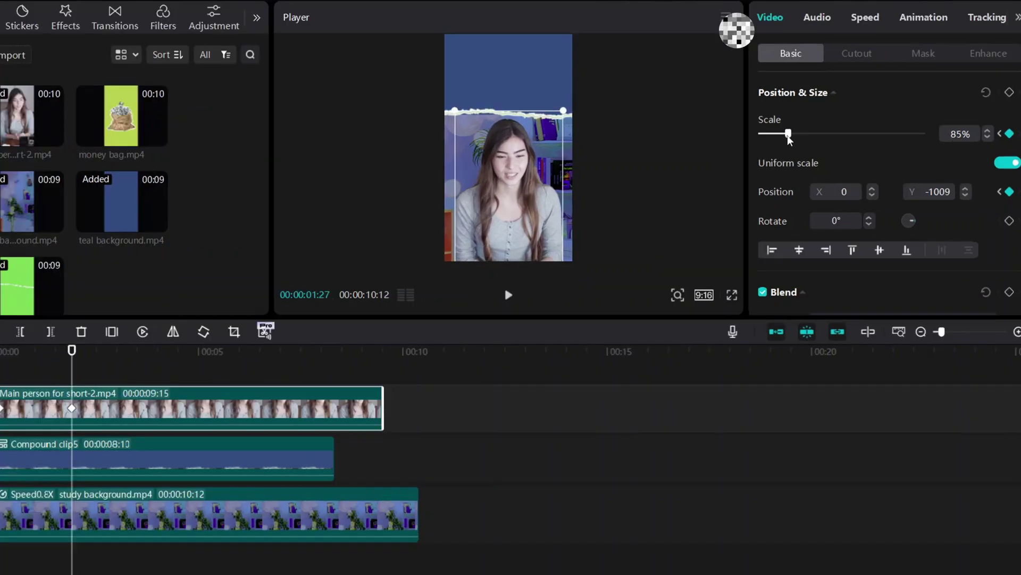
drag(805, 156, 791, 136)
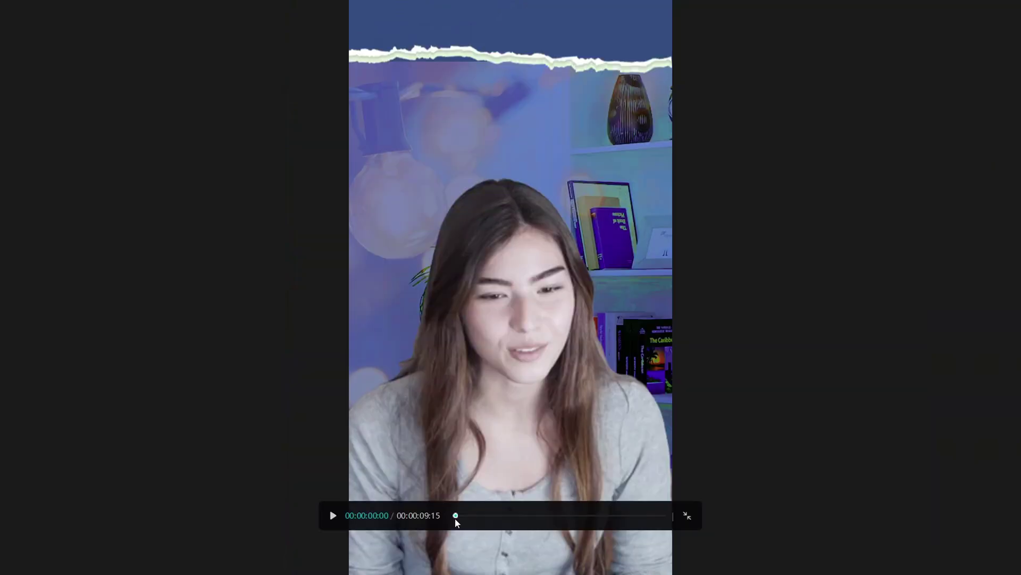
drag(455, 519, 474, 519)
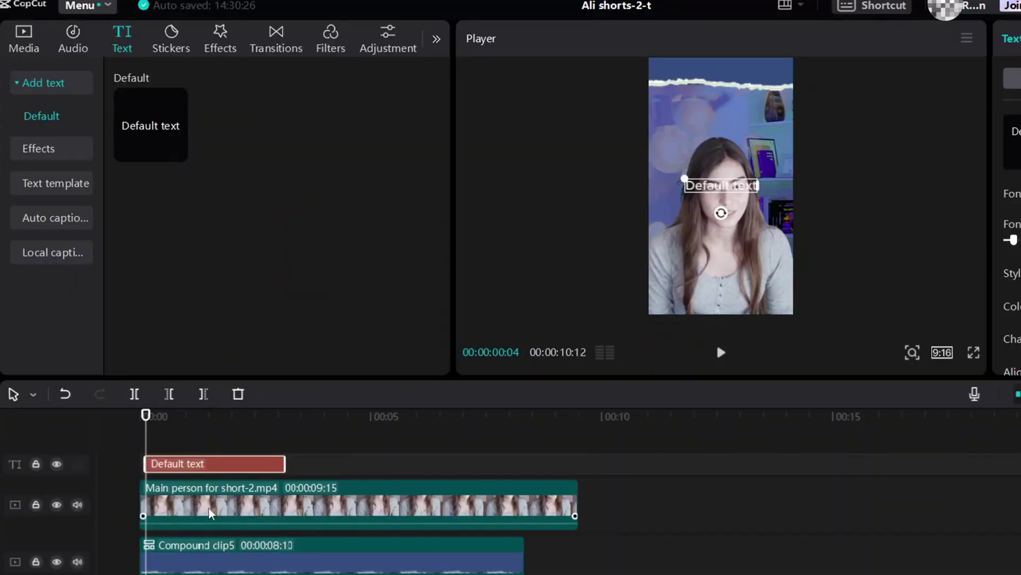
Step: Change the default text to "tips on saving" and move it up, horizontally centred, onto the teal area of the frame
click(211, 513)
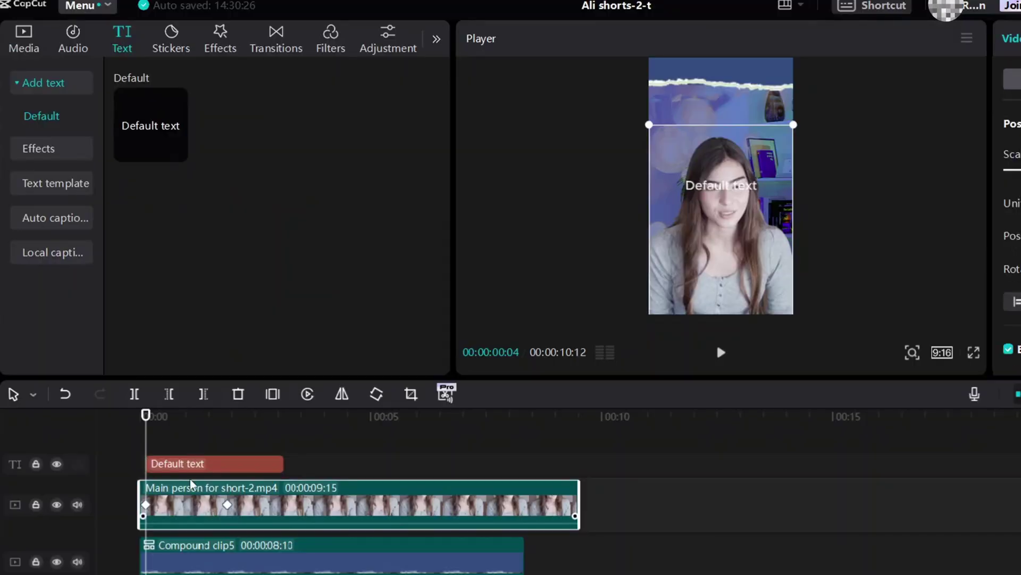
click(198, 463)
text(tips on saving)
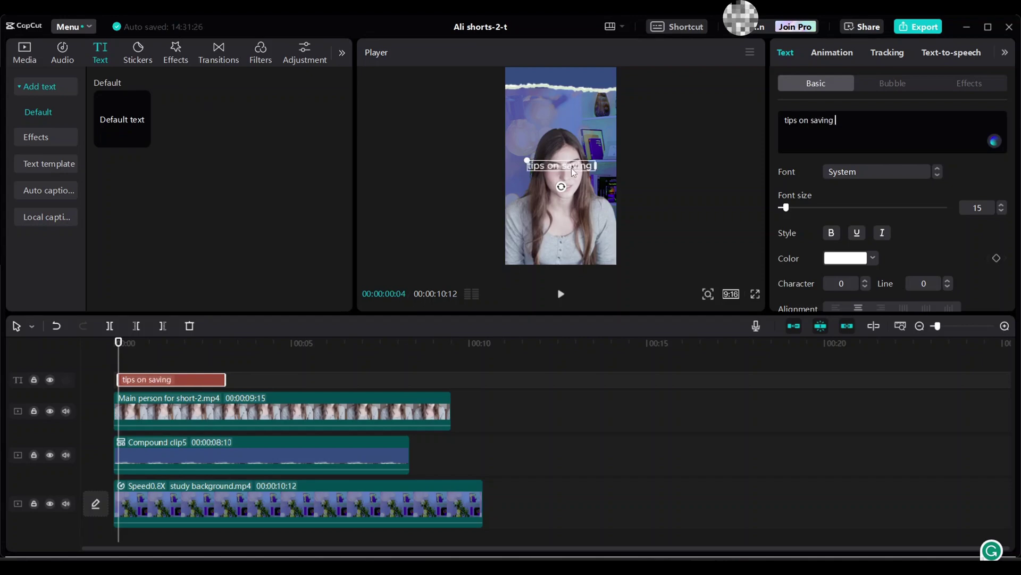
drag(573, 169, 574, 84)
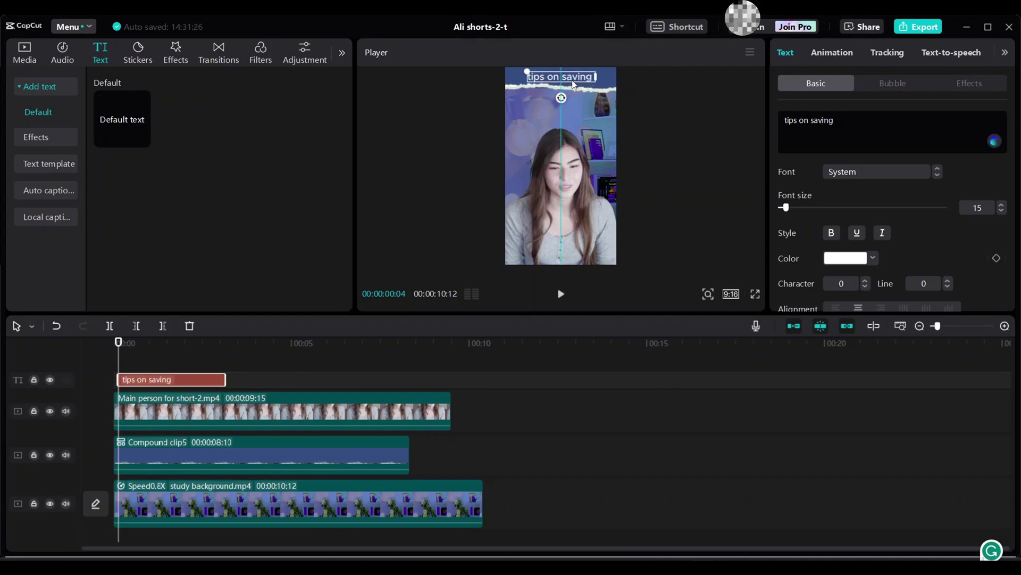
Step: Set the "tips on saving" text's font to Montserrat and its font size to 19
click(877, 172)
click(853, 139)
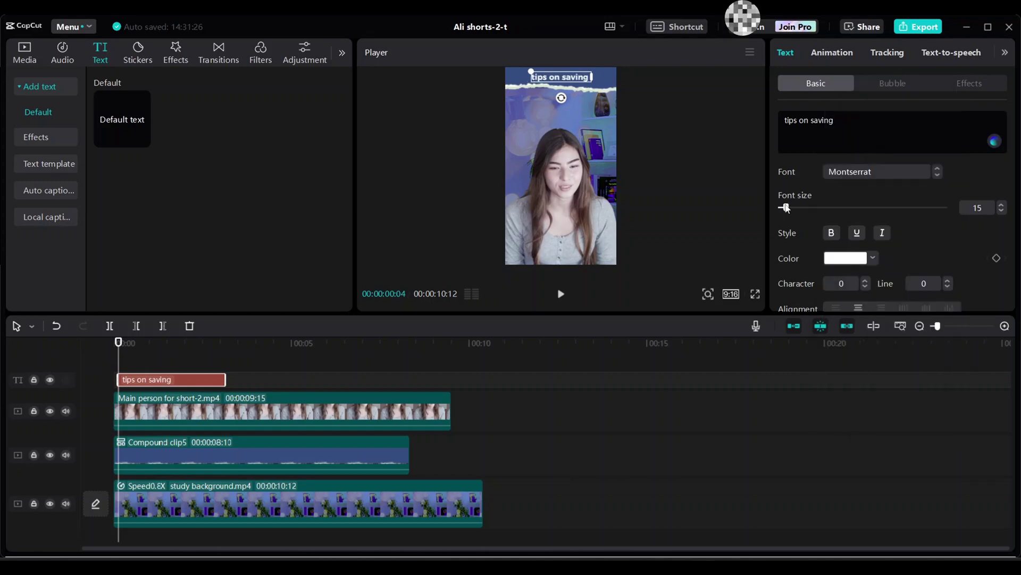
drag(786, 207, 789, 209)
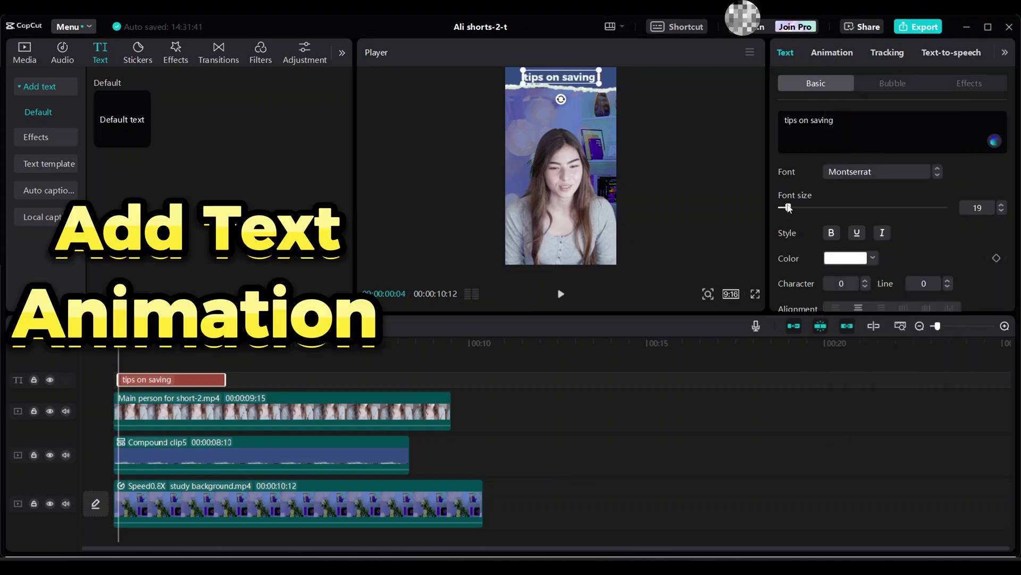
Step: Give the "tips on saving" text the Type 2 entrance animation and the Slide Up exit animation
click(833, 53)
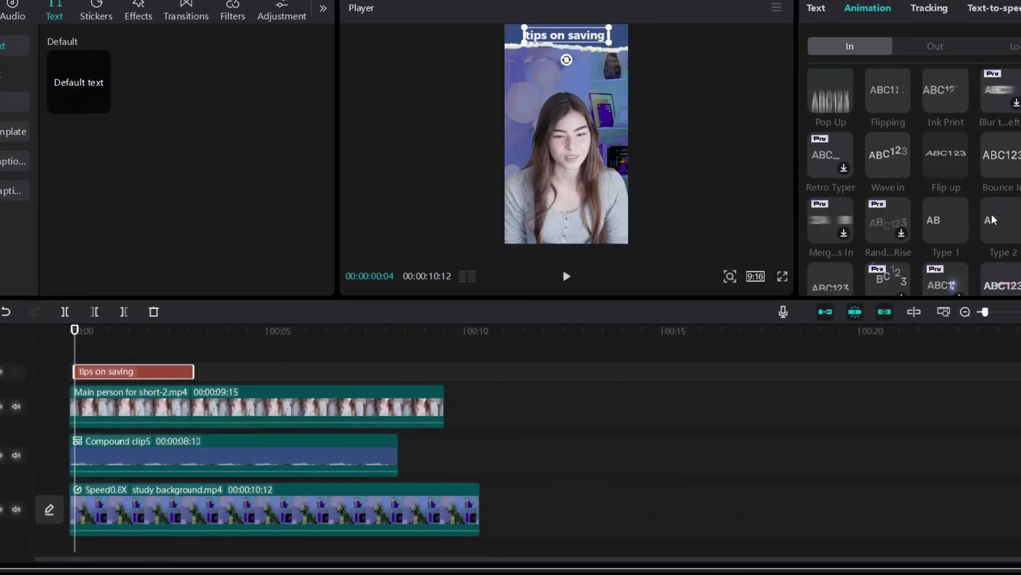
click(992, 219)
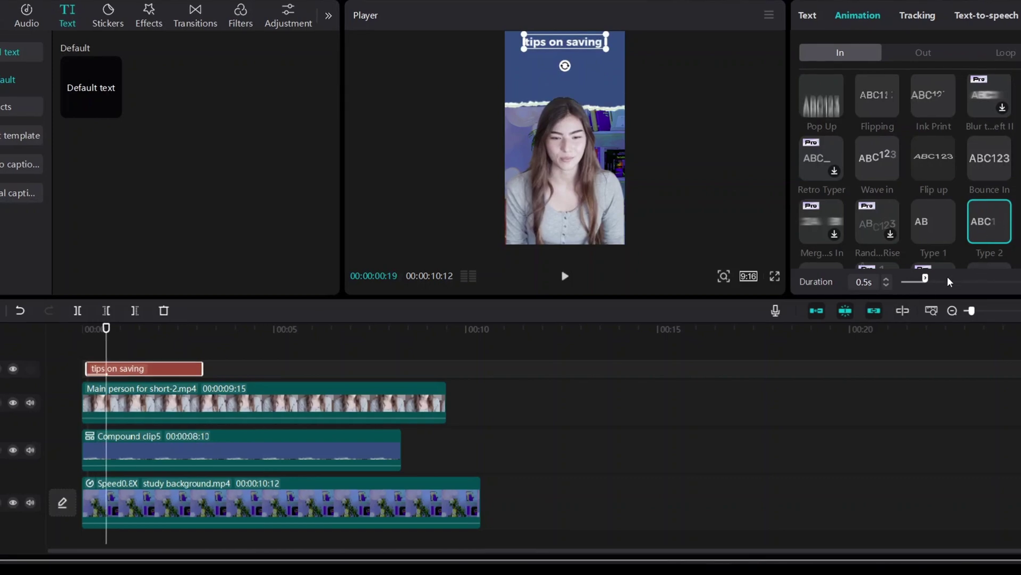
click(922, 56)
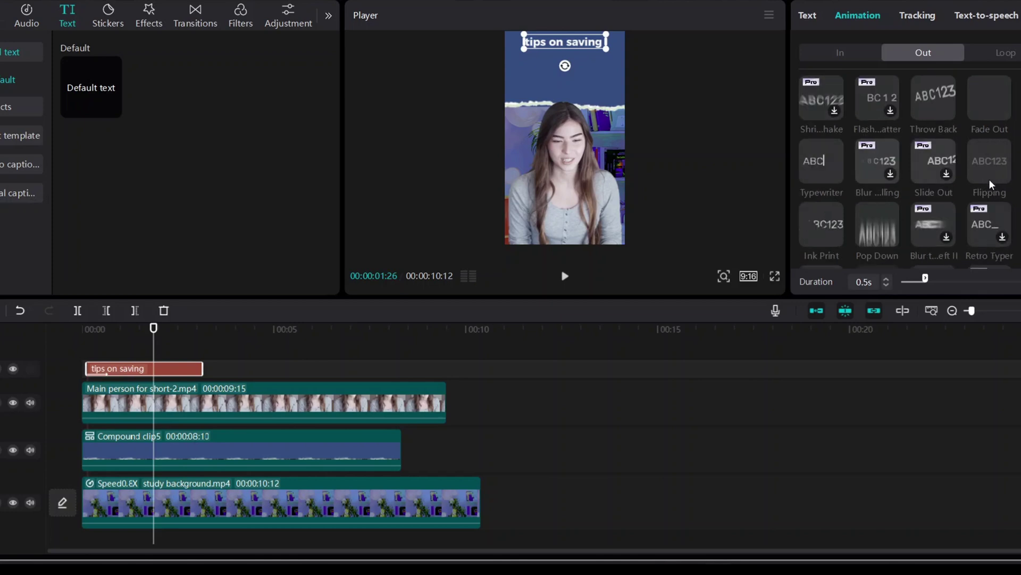
scroll(819, 155, down, 3)
click(820, 158)
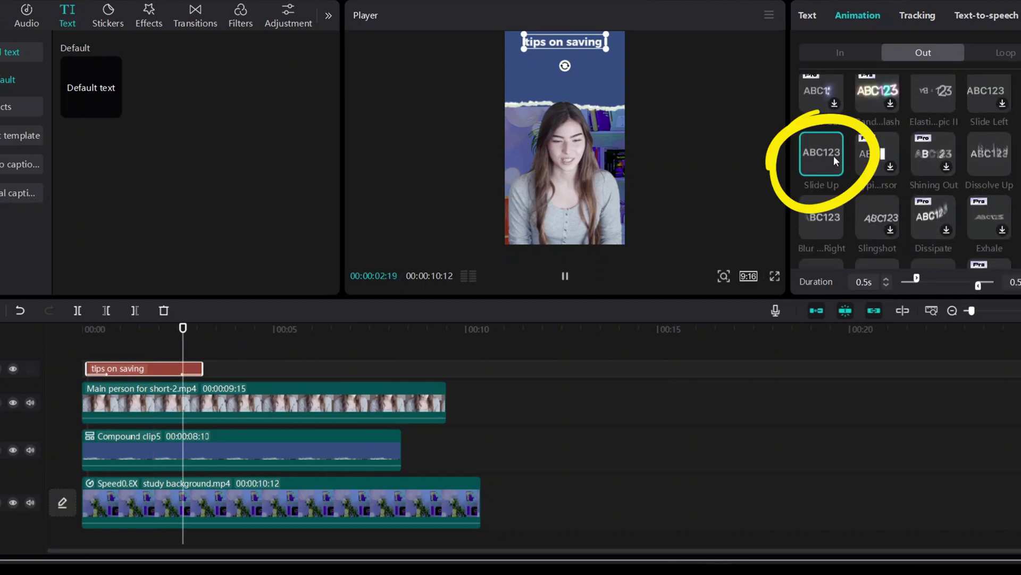
Step: Duplicate the "tips on saving" text clip and place the copy on a new track directly above the original, aligned with it
click(148, 372)
key(ctrl+c)
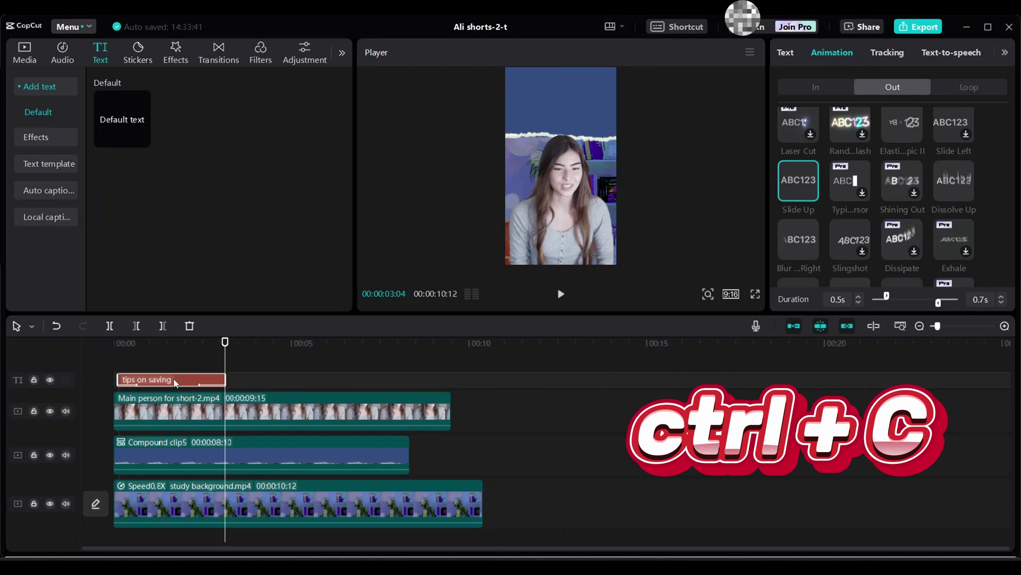
key(ctrl+v)
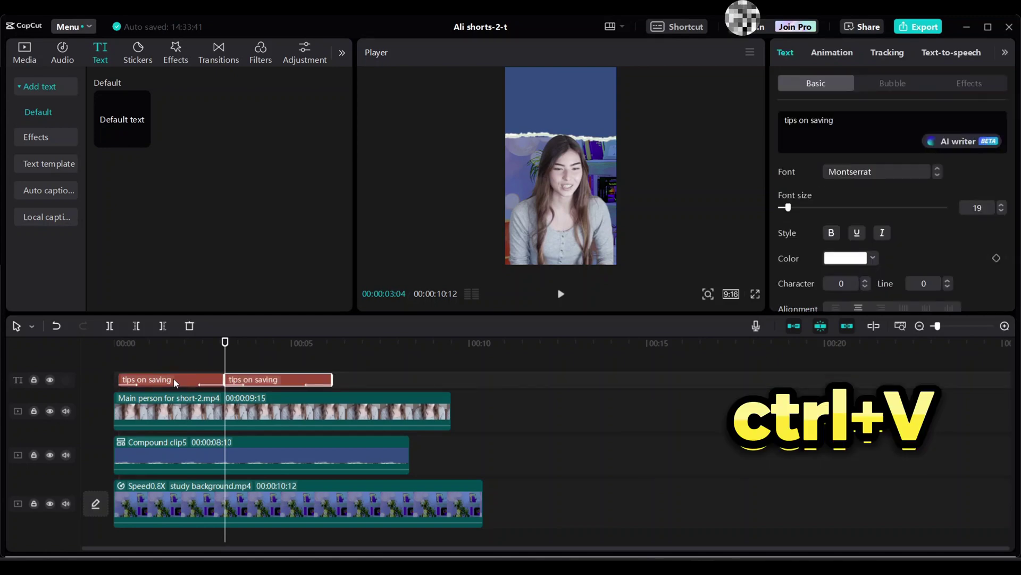
drag(271, 385, 166, 368)
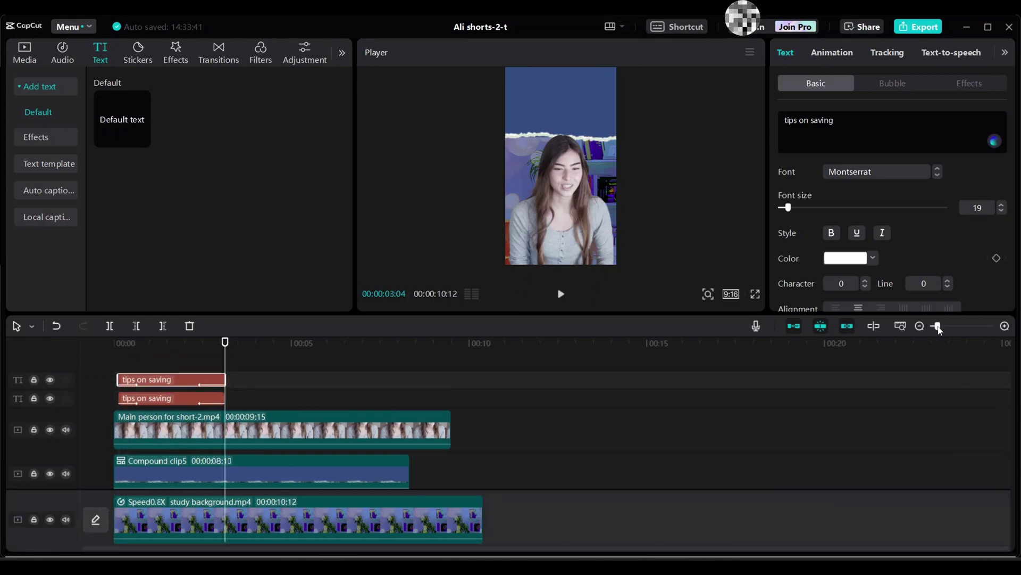
Step: Trim the start of the upper "tips on saving" clip to 00:00:00:22
drag(938, 326, 961, 329)
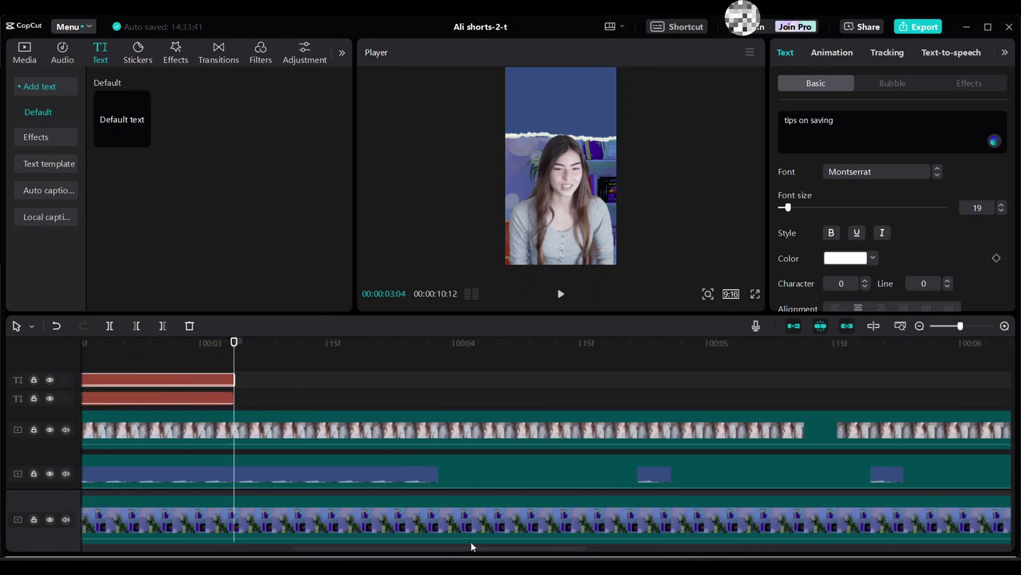
drag(458, 550, 321, 550)
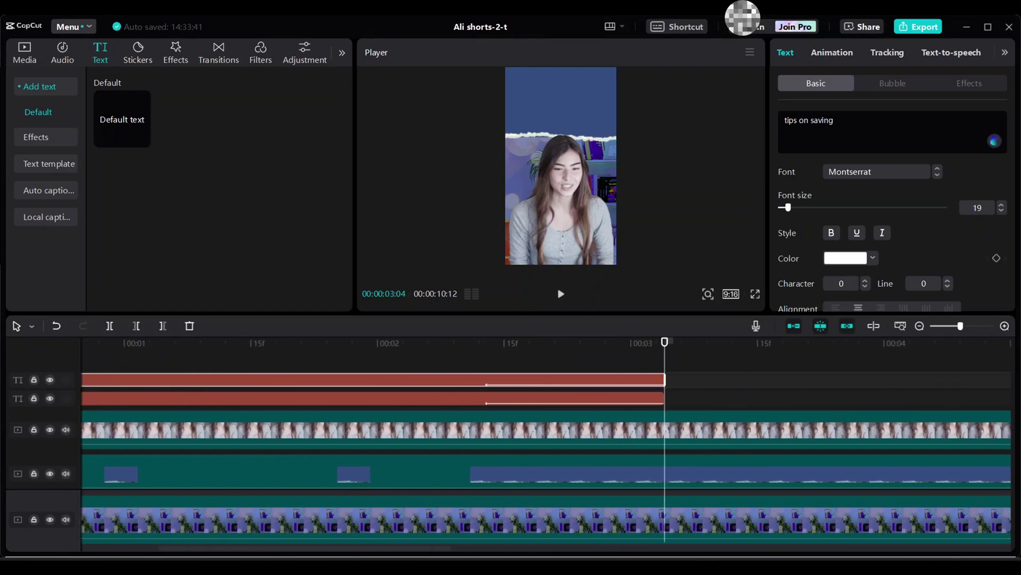
drag(959, 330, 954, 333)
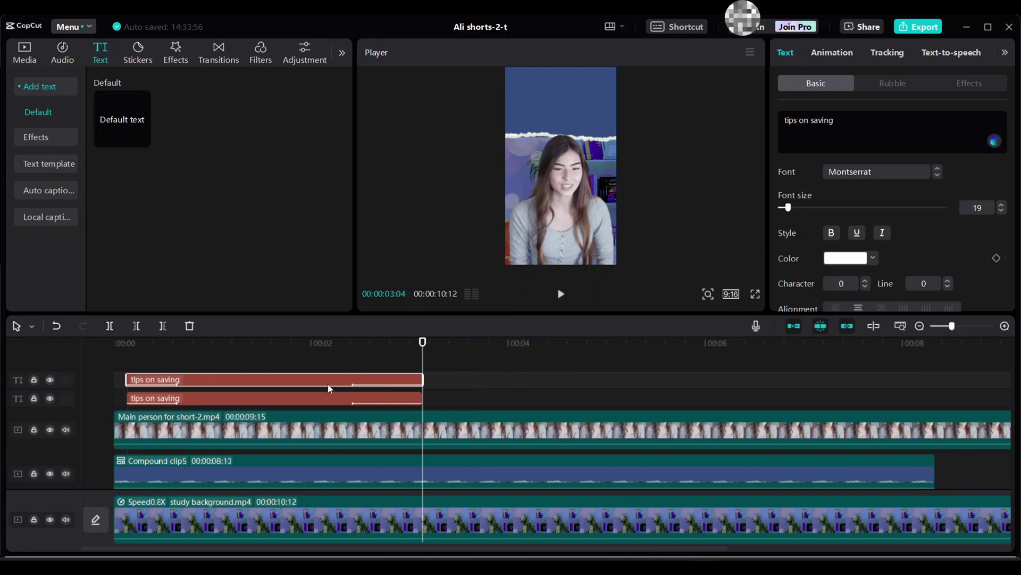
drag(423, 370, 187, 395)
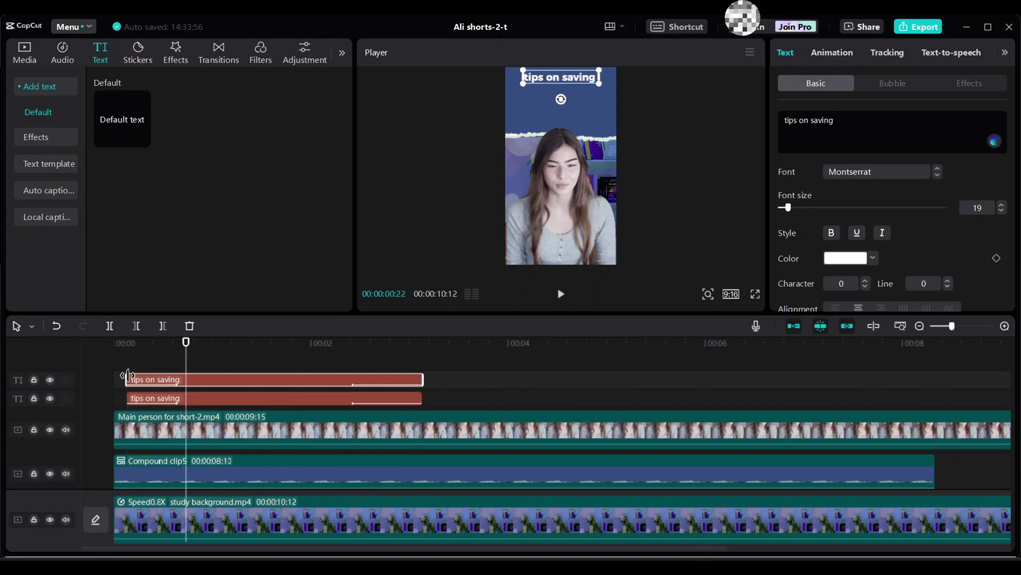
drag(136, 376, 185, 378)
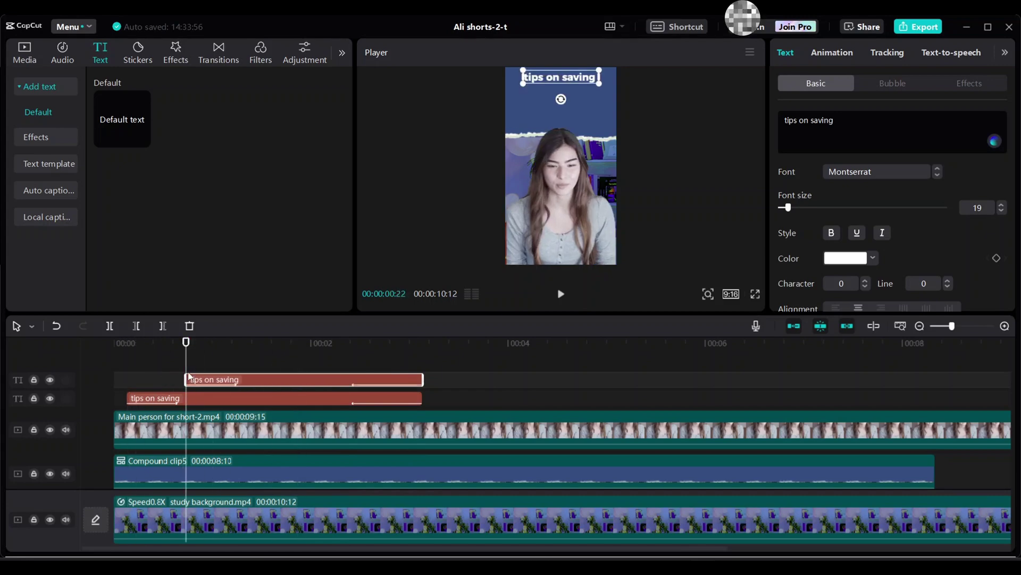
Step: Move the copied text below the first line in the frame and change it to "money" in Montserrat, size 47
drag(551, 82, 552, 108)
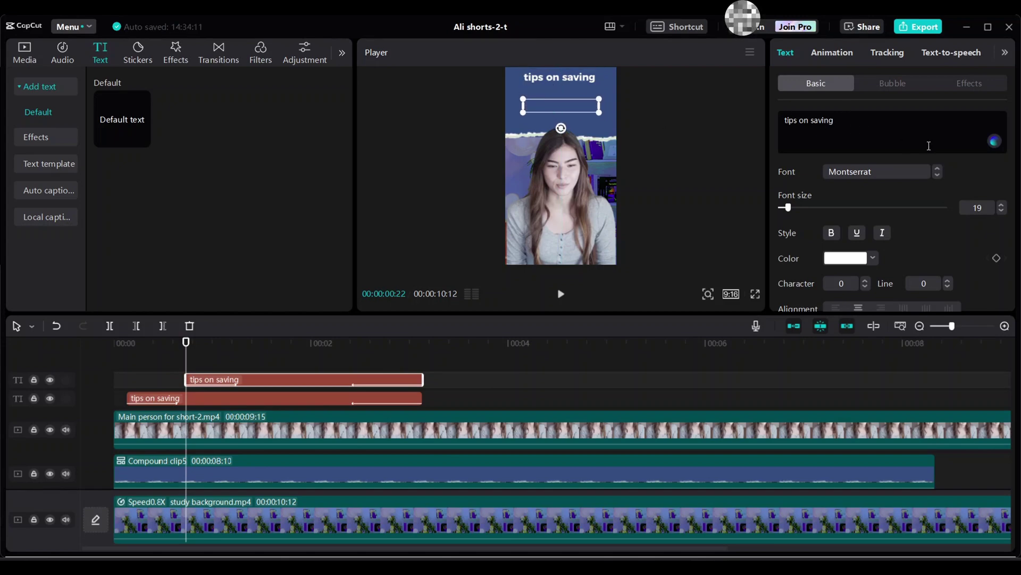
drag(851, 121, 746, 113)
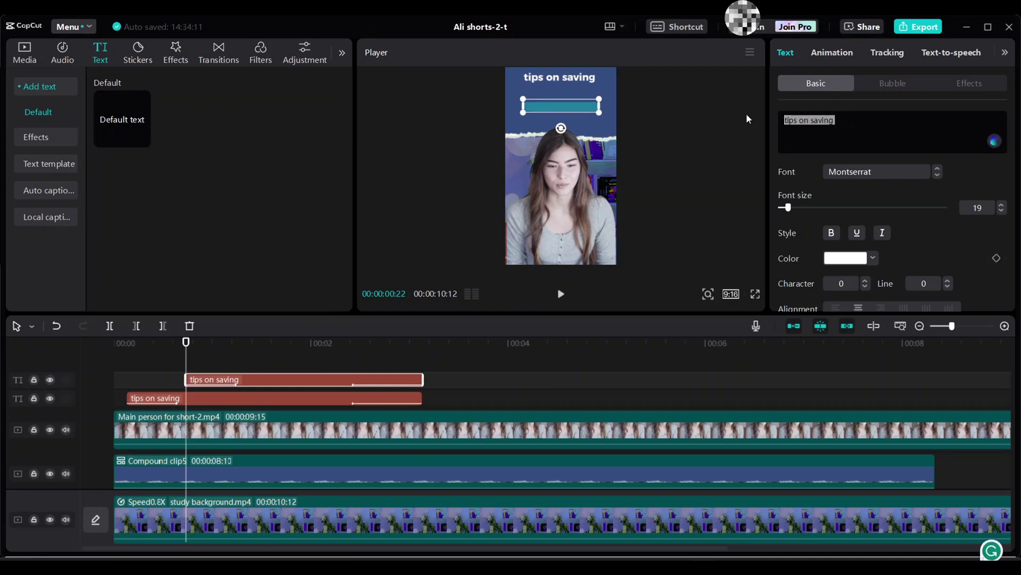
key(BackSpace)
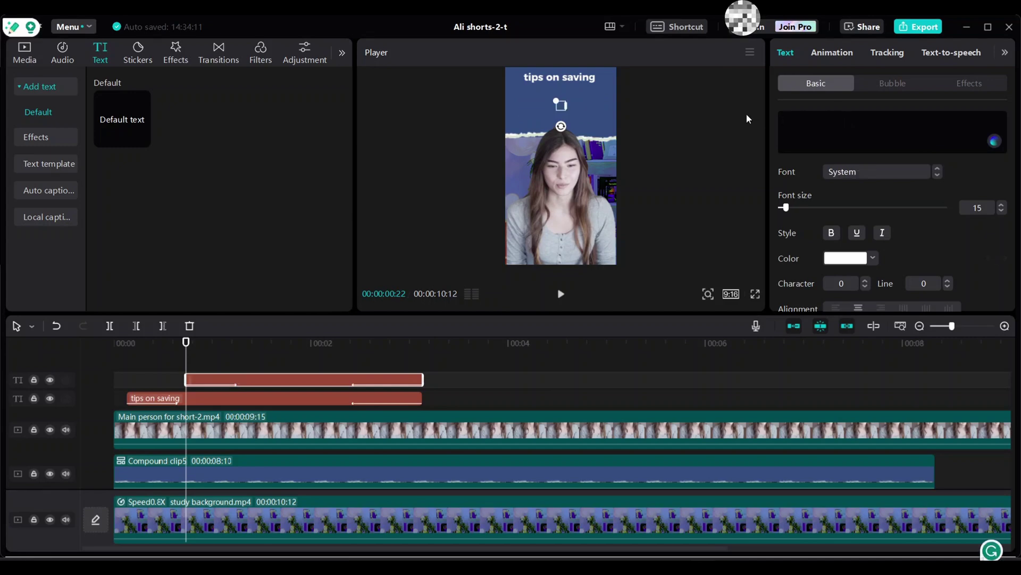
text(M)
key(BackSpace)
text(money)
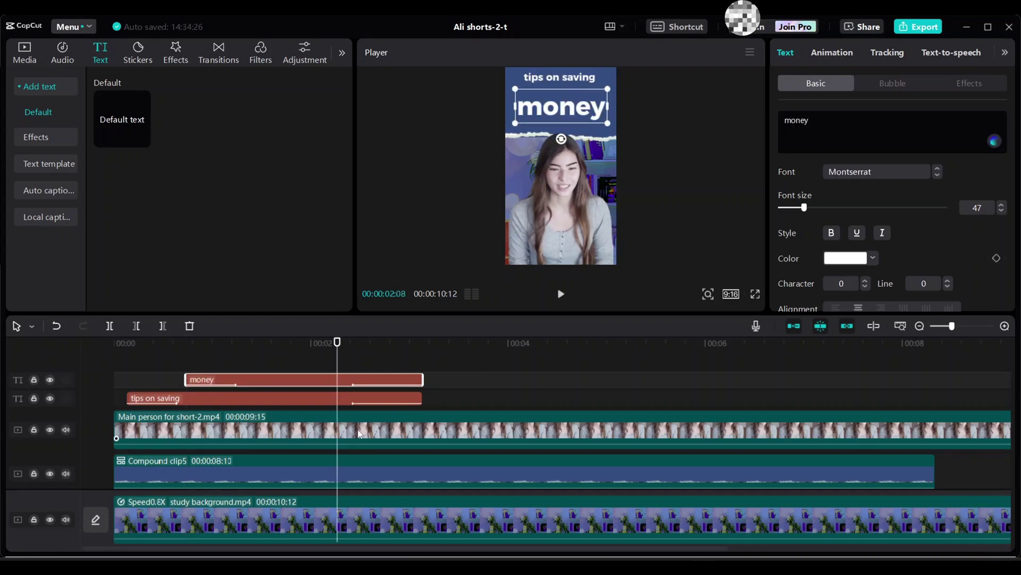
Step: Trim both text clips to end at the main person's second keyframe, 00:00:01:27, and combine them into a compound clip
click(359, 433)
drag(337, 357, 301, 367)
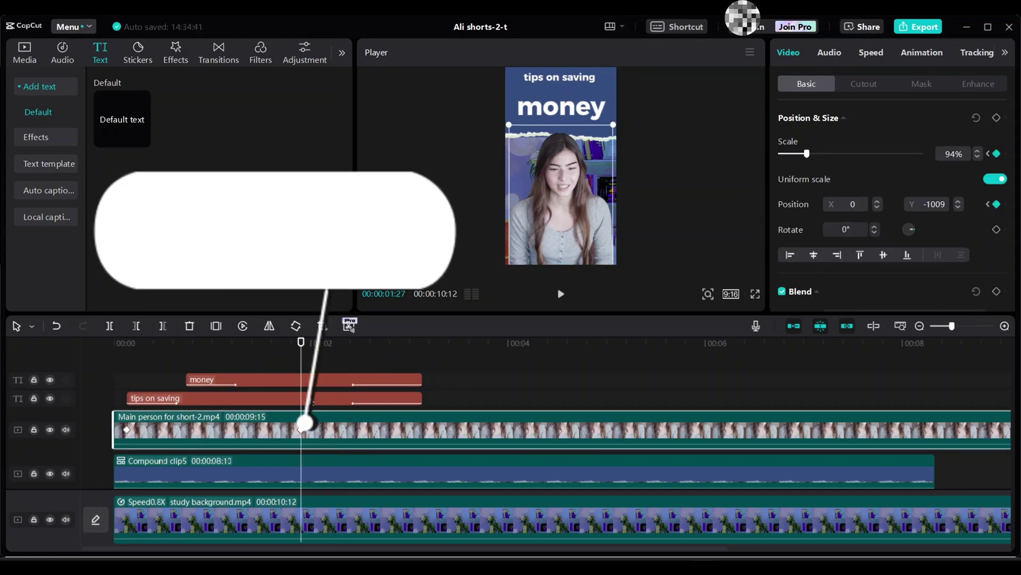
click(314, 400)
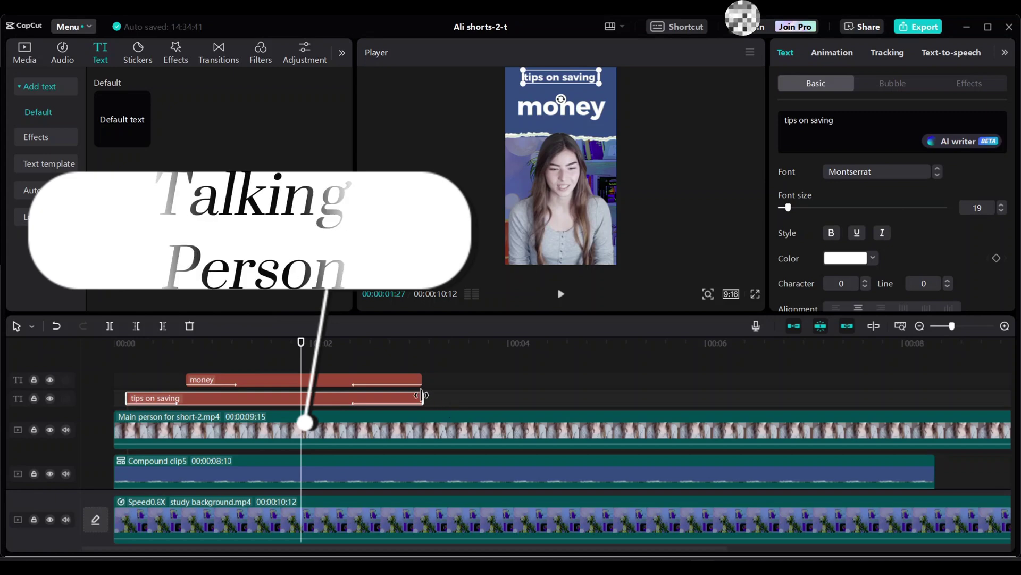
drag(424, 396, 302, 398)
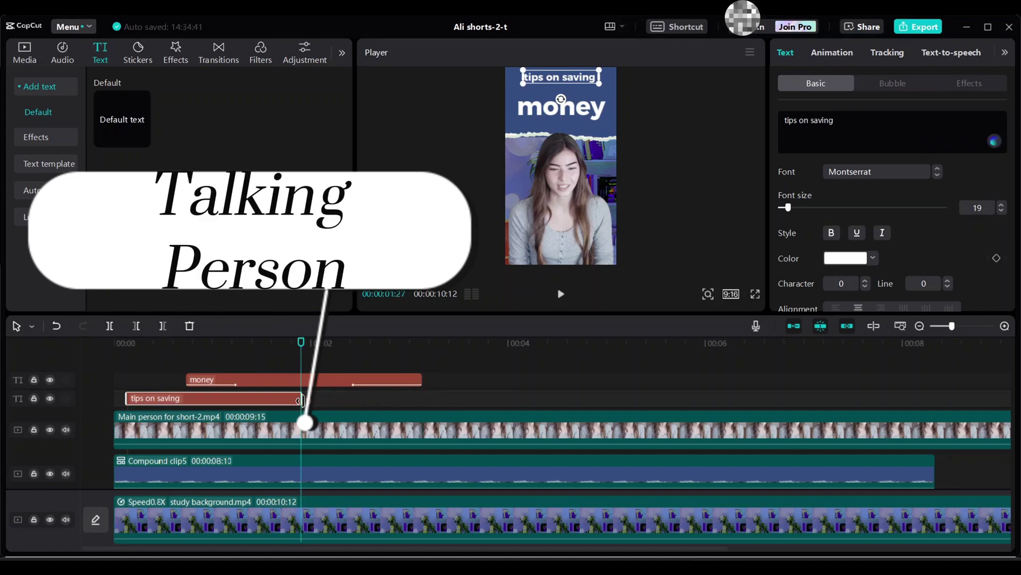
click(328, 379)
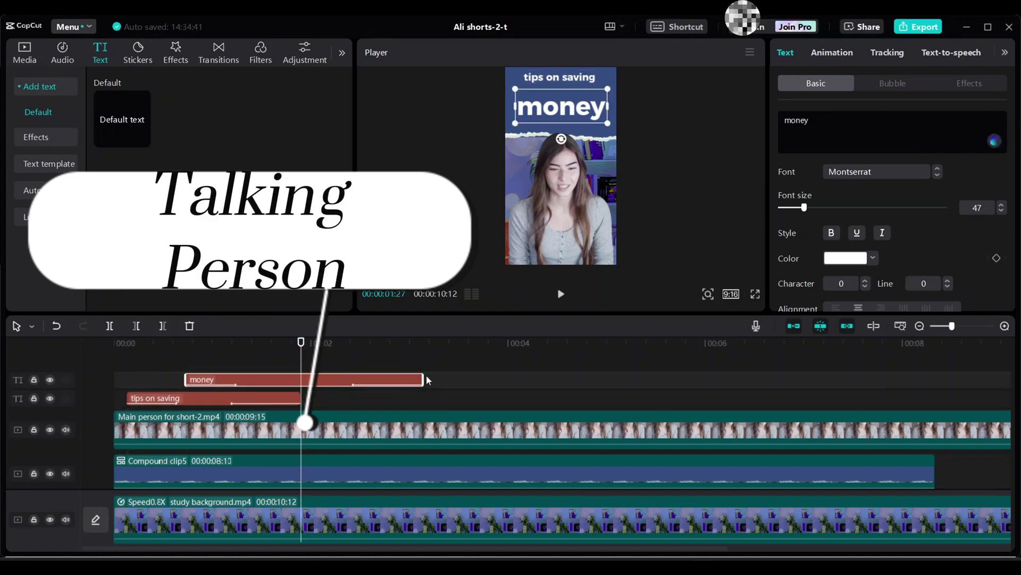
drag(424, 379, 277, 391)
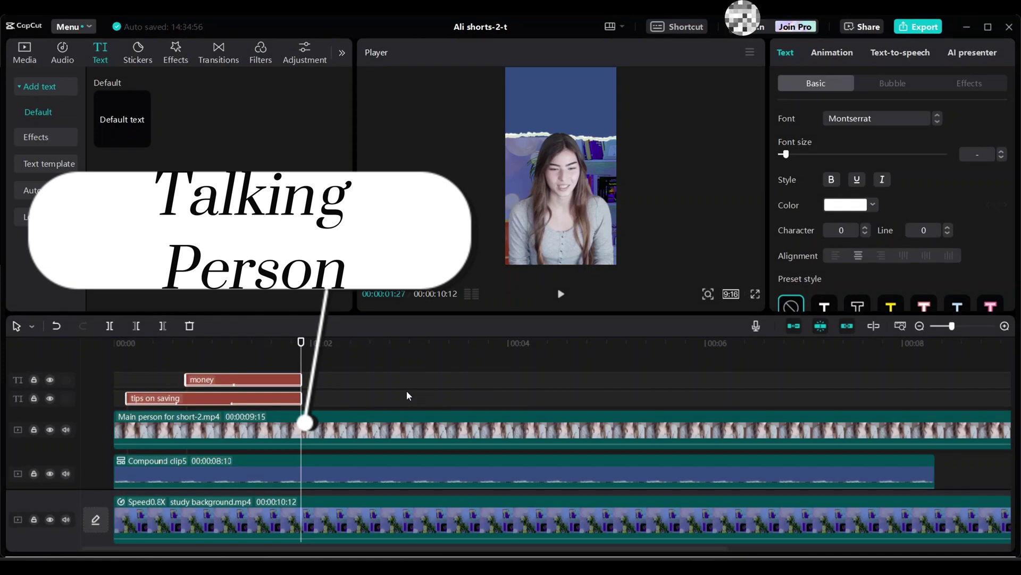
key(alt+g)
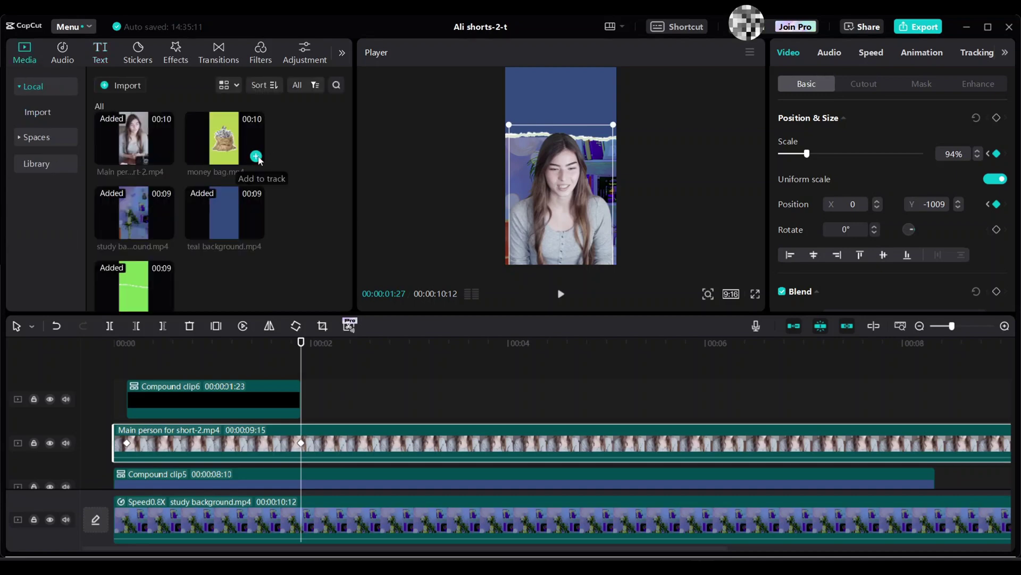
Step: Place money bag.mp4 on a new top track starting at 00:00:01:17 and trim its end to a length of 00:00:06:23
click(256, 156)
drag(398, 494, 425, 352)
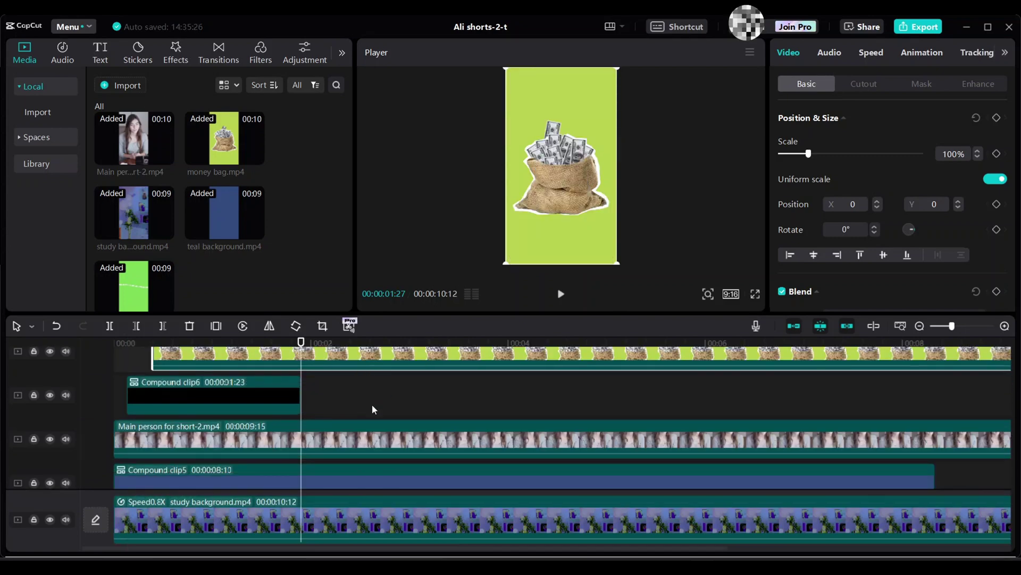
drag(323, 365, 437, 374)
scroll(437, 374, down, 1)
scroll(722, 424, down, 1)
scroll(684, 406, up, 1)
key(w)
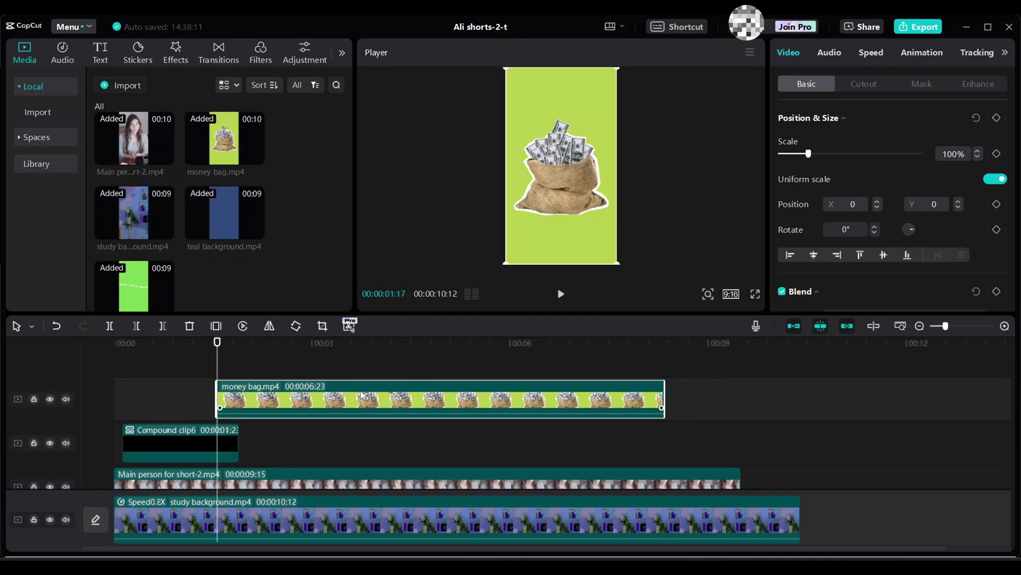
Step: Key out the green background of the money bag clip with Chroma key, then scale the clip to 50%
click(878, 87)
click(782, 119)
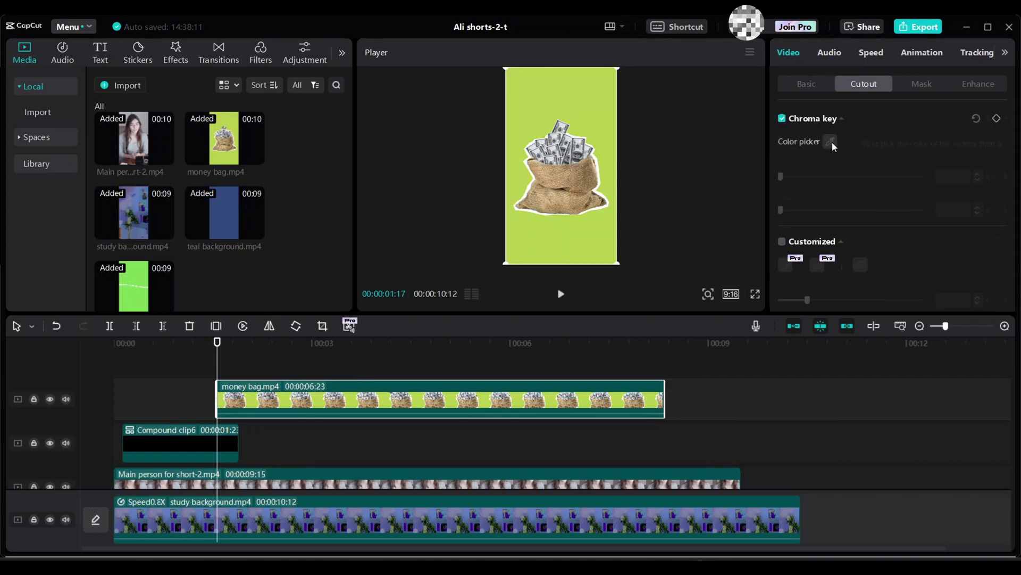
click(591, 95)
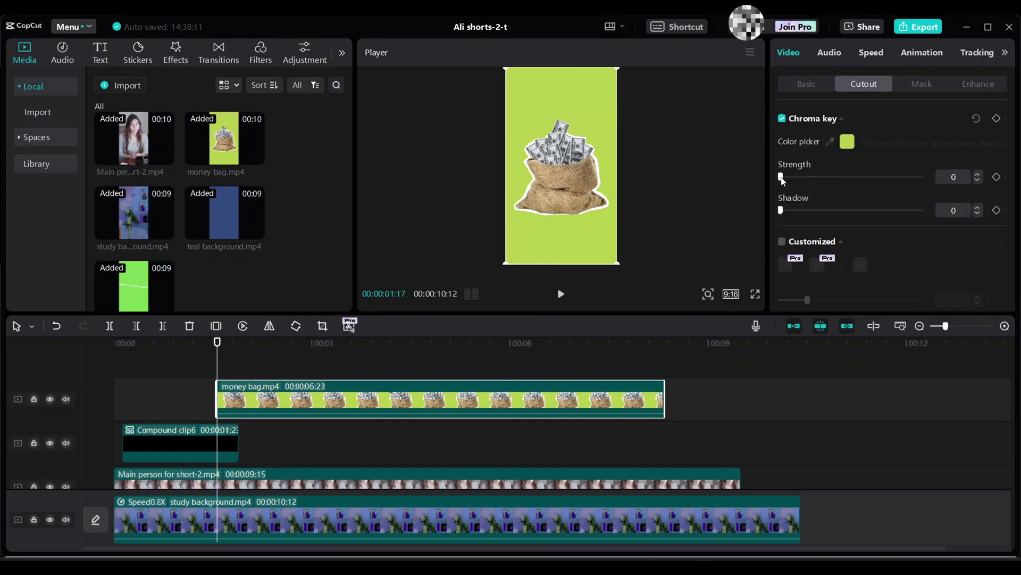
drag(781, 177, 785, 179)
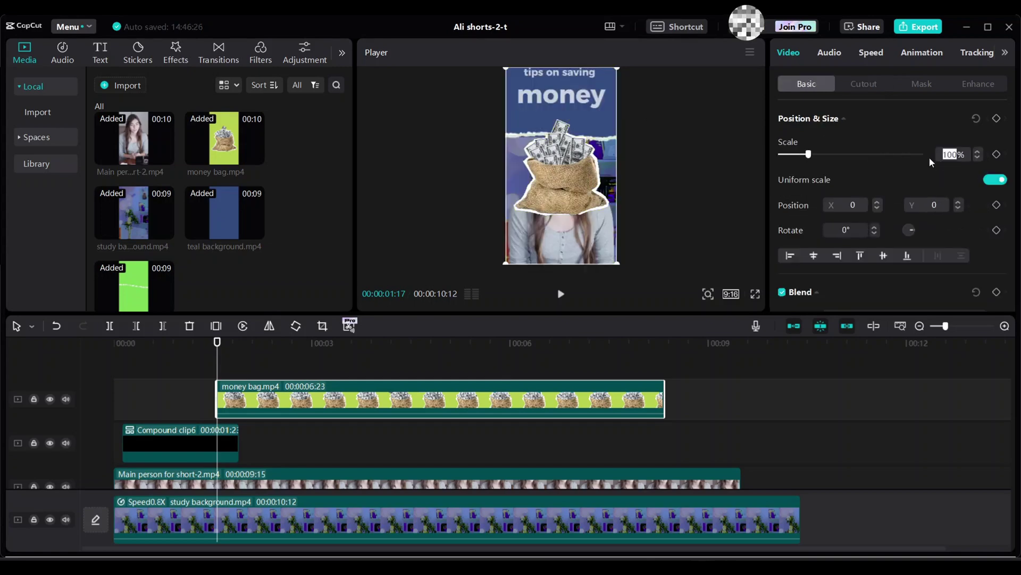
text(50)
key(Return)
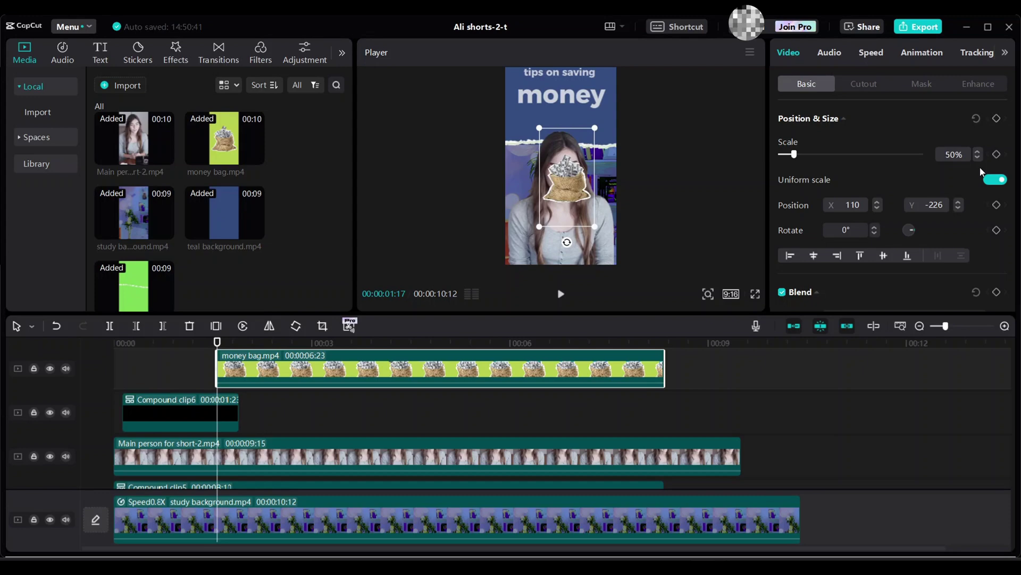
Step: Add position and opacity keyframes to the money bag clip at 00:00:01:17, with the opacity set to 0%
click(997, 207)
scroll(971, 266, down, 4)
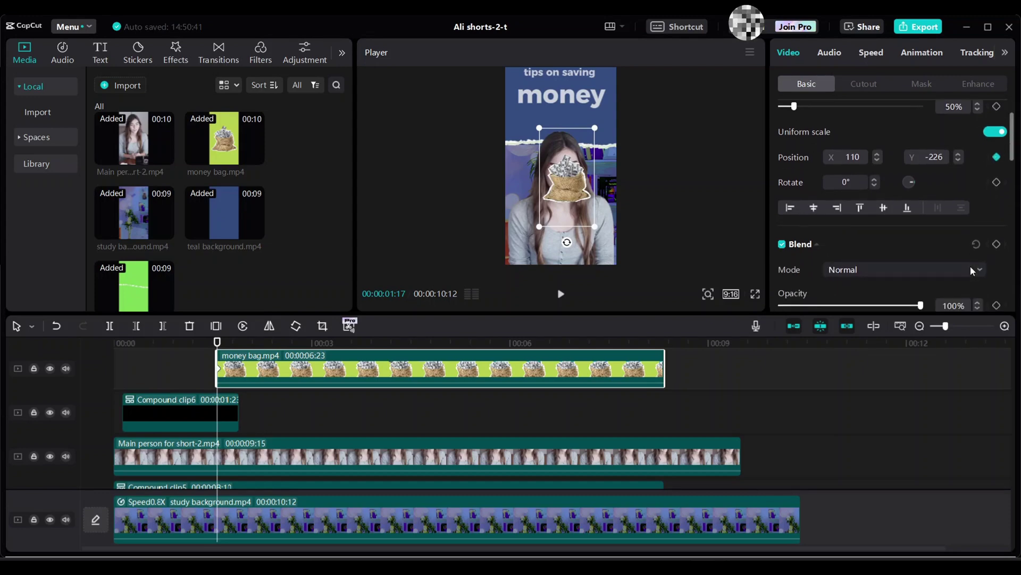
click(997, 259)
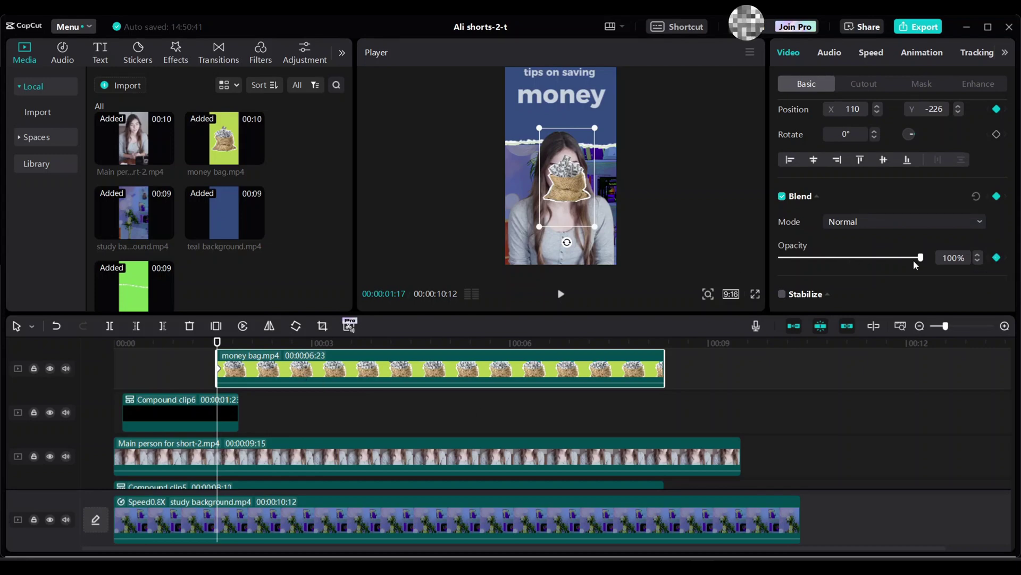
drag(916, 260, 783, 260)
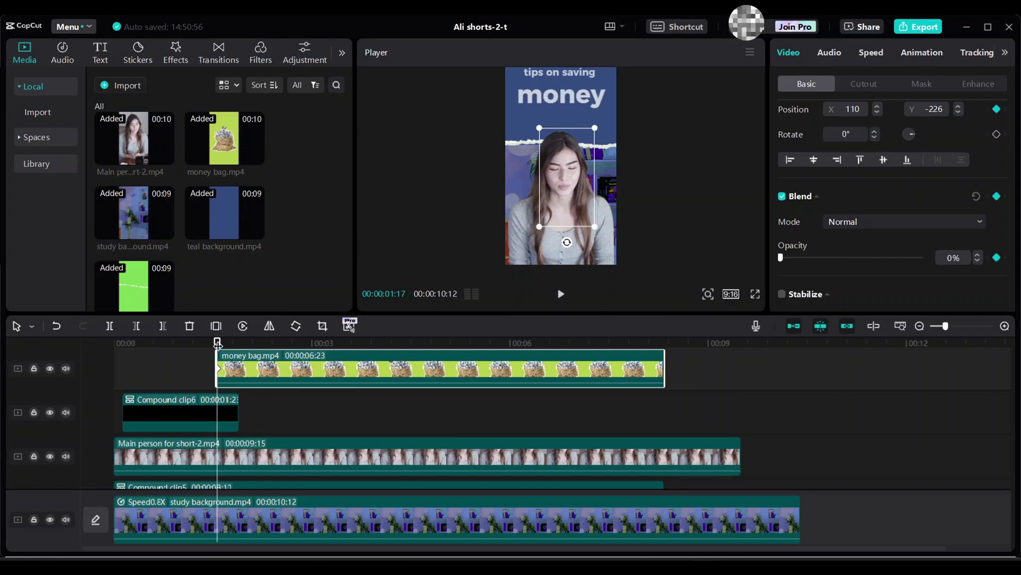
Step: At 00:00:01:27, keyframe the money bag's opacity at 100% and move it above the person's head to X 0, Y 1074
drag(230, 343, 239, 343)
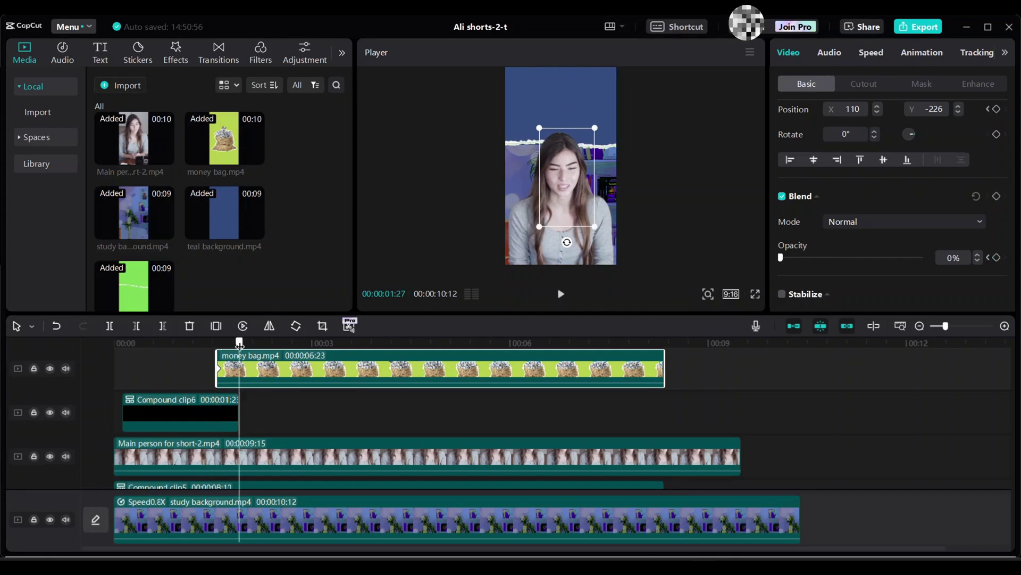
scroll(241, 458, down, 1)
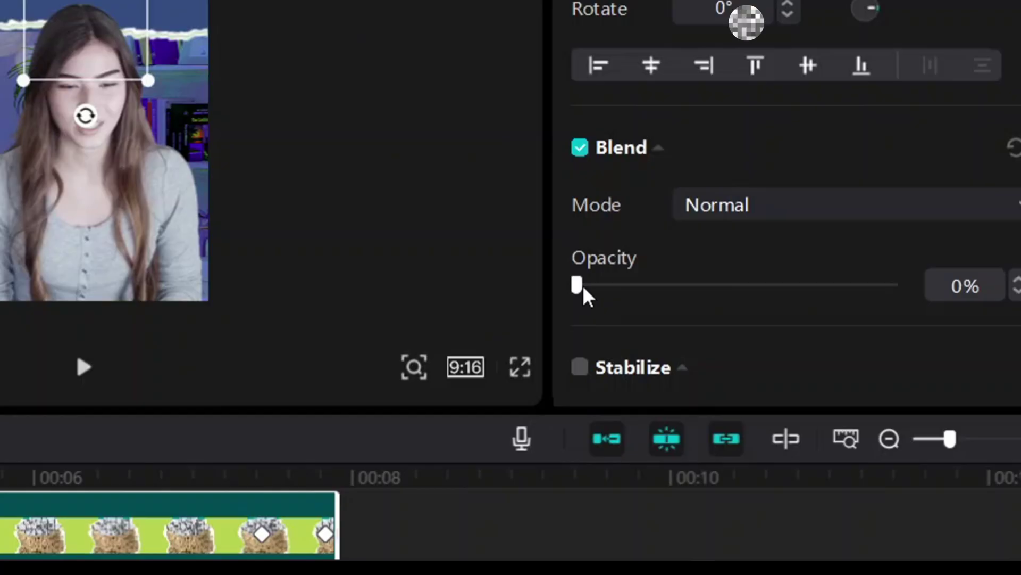
drag(781, 258, 806, 256)
drag(632, 288, 912, 317)
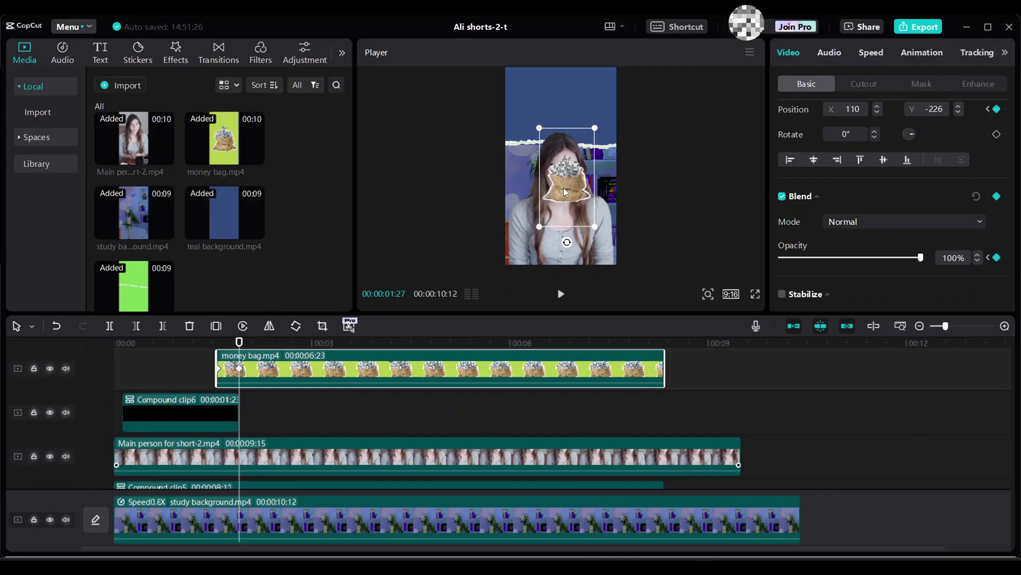
drag(565, 180, 560, 125)
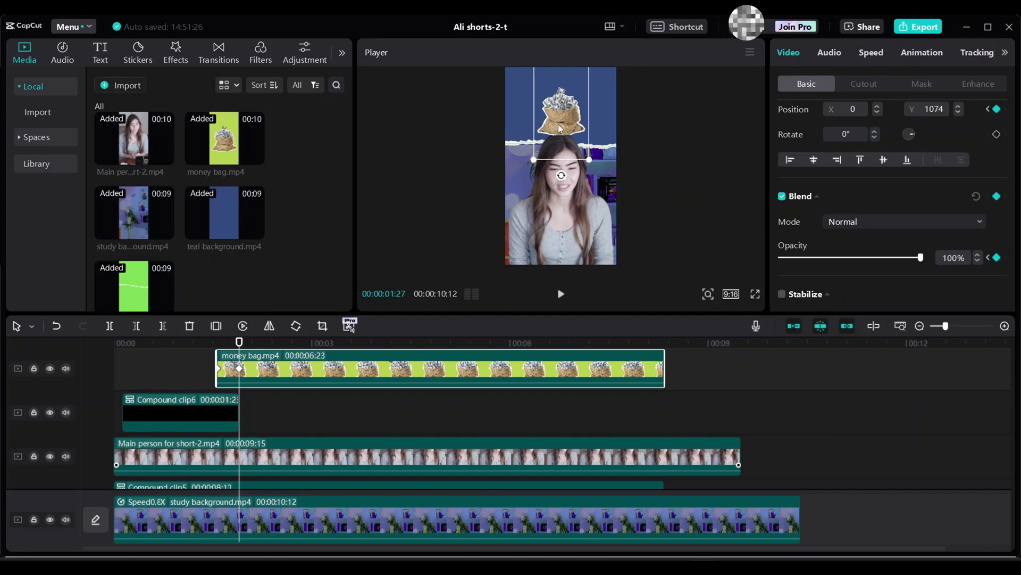
Step: Assign the money bag clip to layer 2
scroll(917, 286, down, 3)
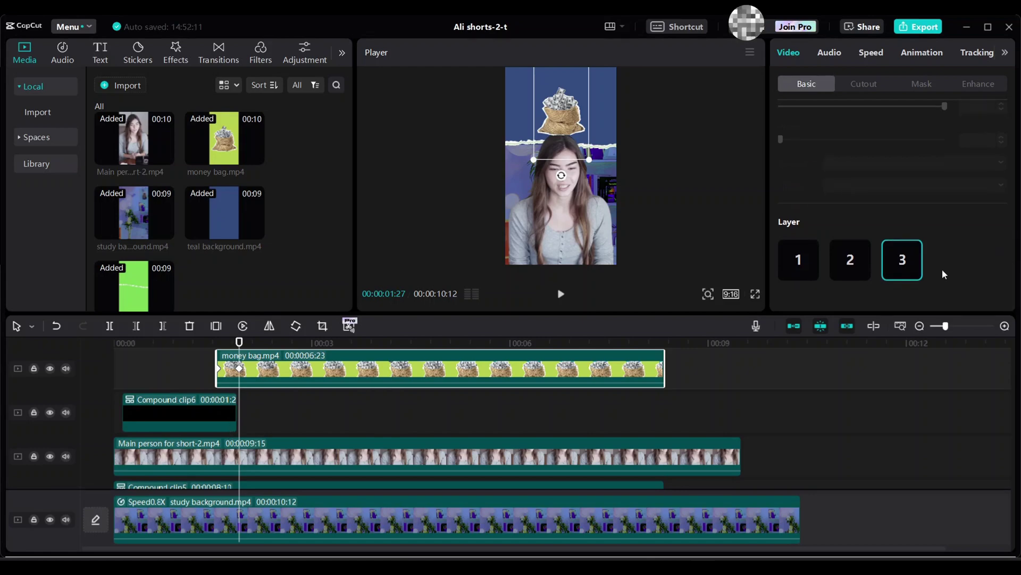
click(856, 268)
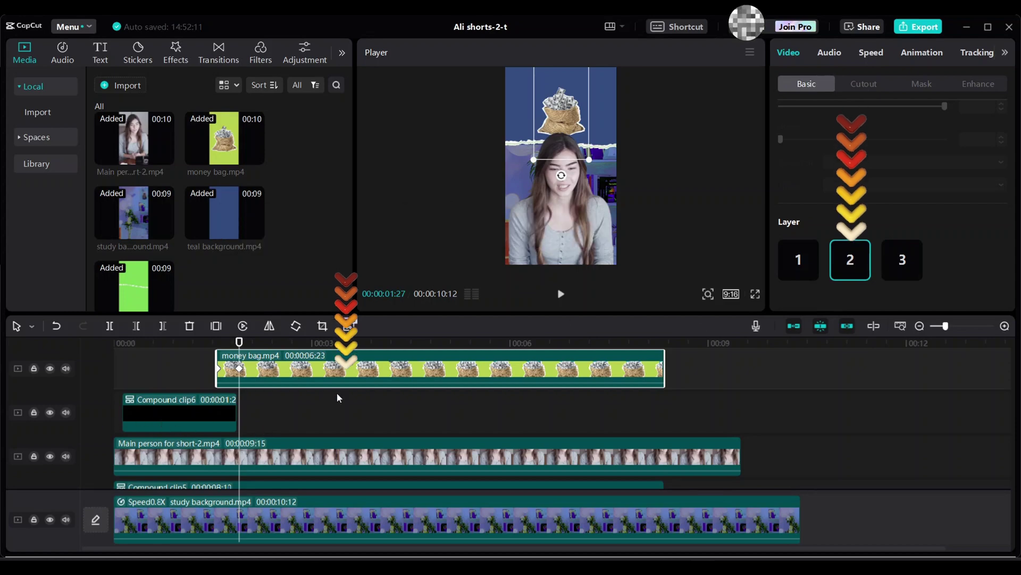
scroll(869, 189, up, 10)
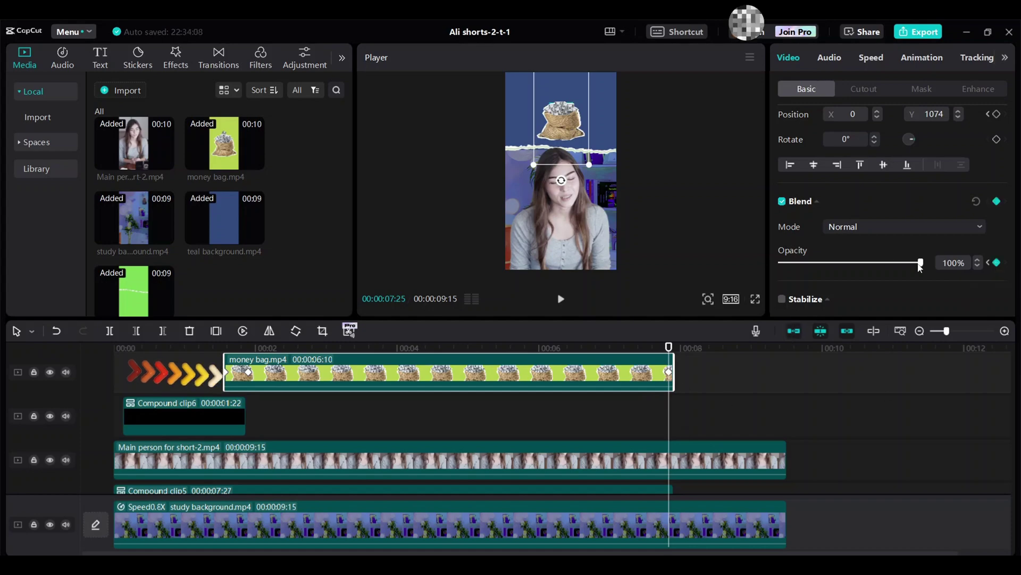
Step: Fade out the money bag with an opacity keyframe of 100% at 00:00:07:13 and one of 0% at 00:00:07:25
drag(669, 347, 641, 352)
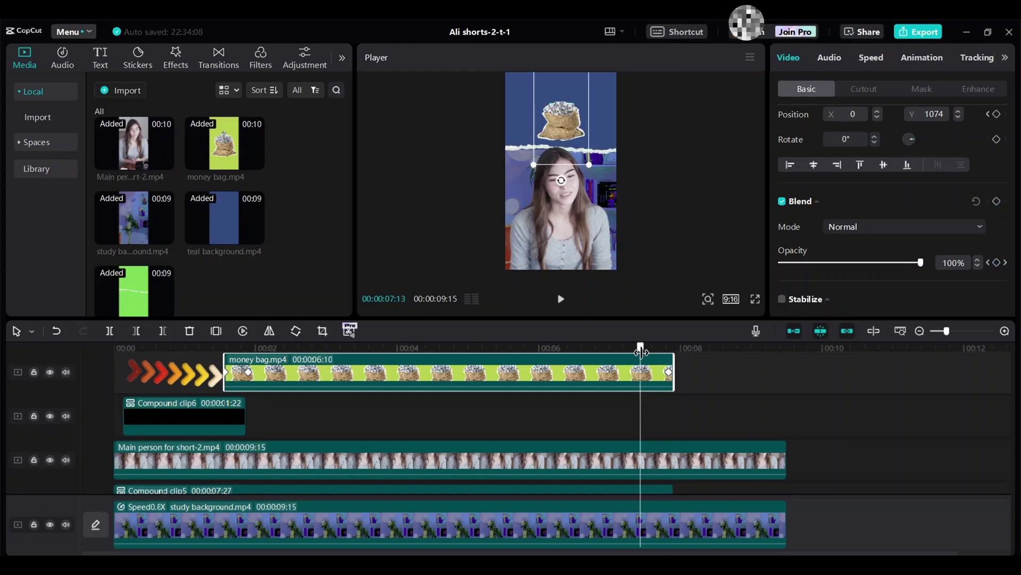
click(998, 264)
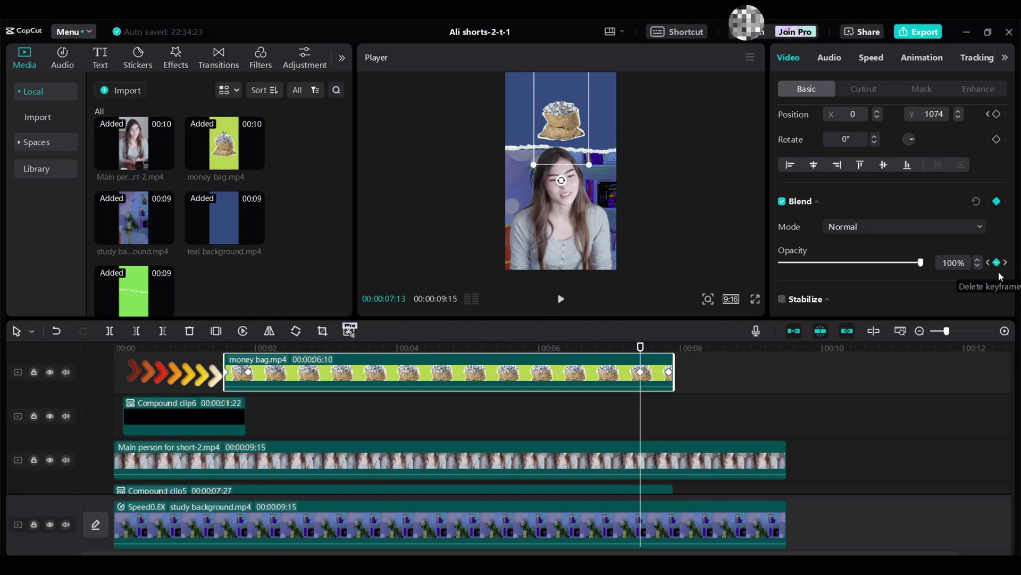
drag(641, 347, 669, 347)
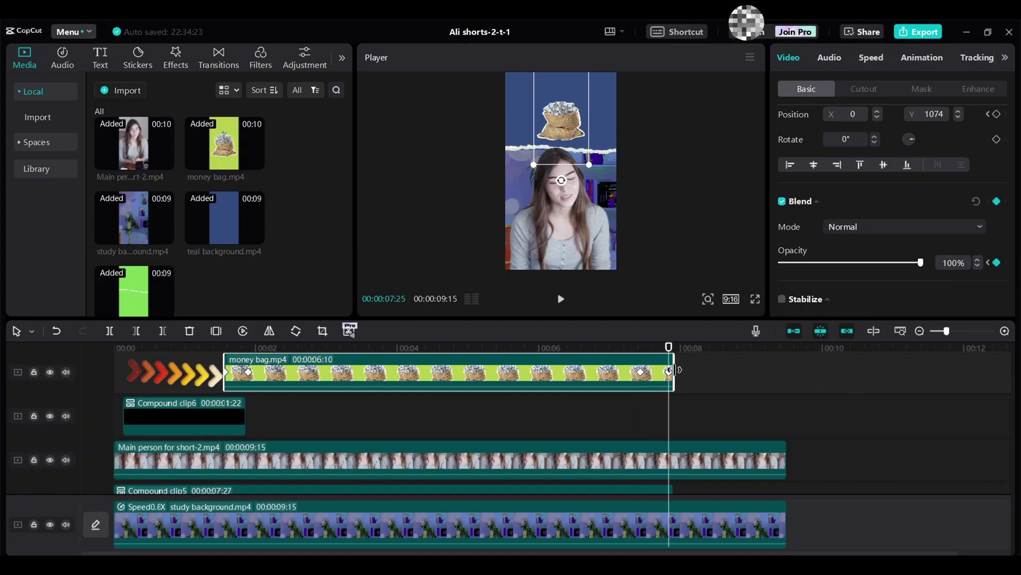
click(669, 372)
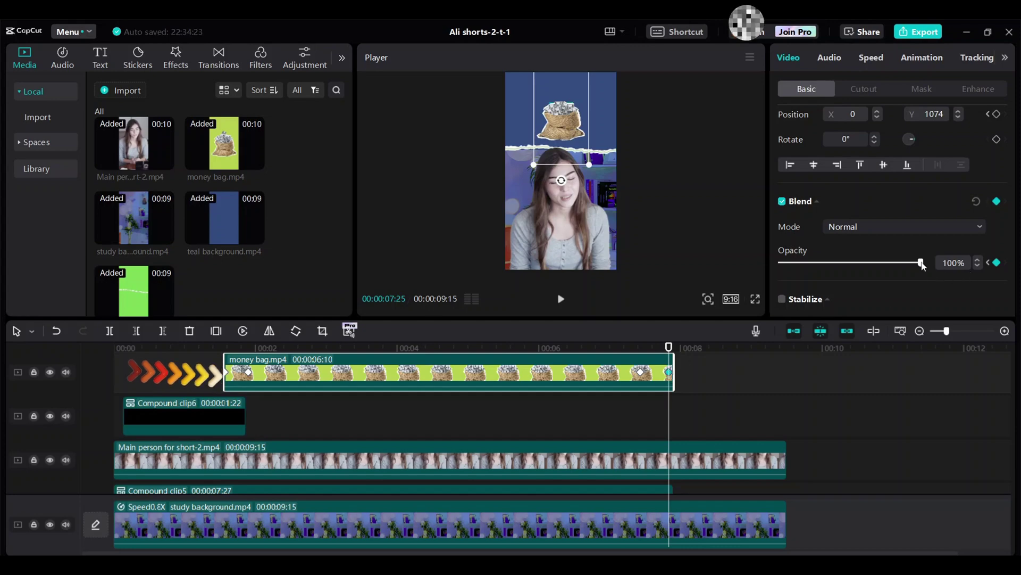
drag(922, 263, 777, 266)
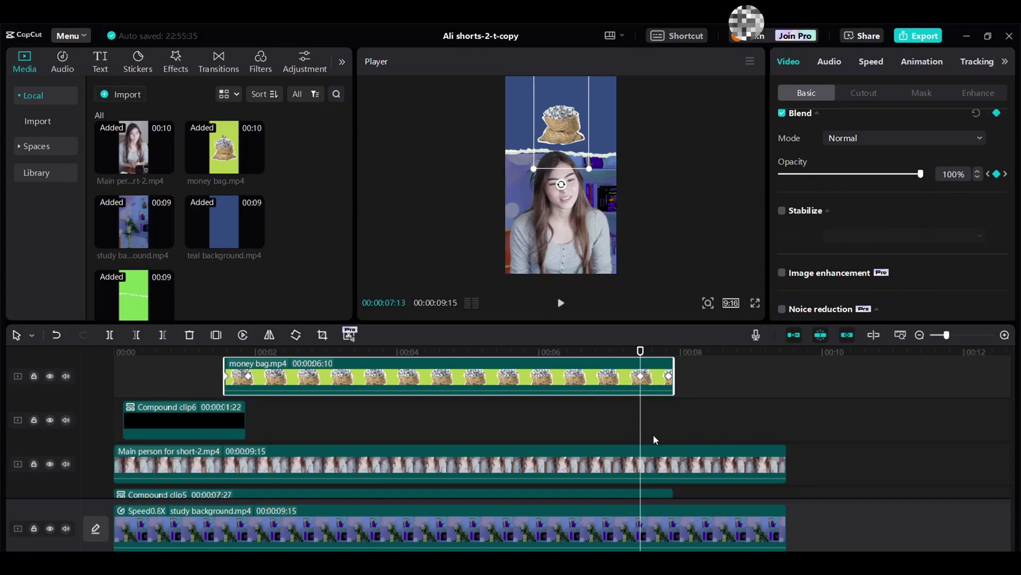
Step: Add opacity keyframes to Compound clip5 at 00:00:07:13 and 00:00:07:25, matching the money bag's fade timing
scroll(653, 436, down, 2)
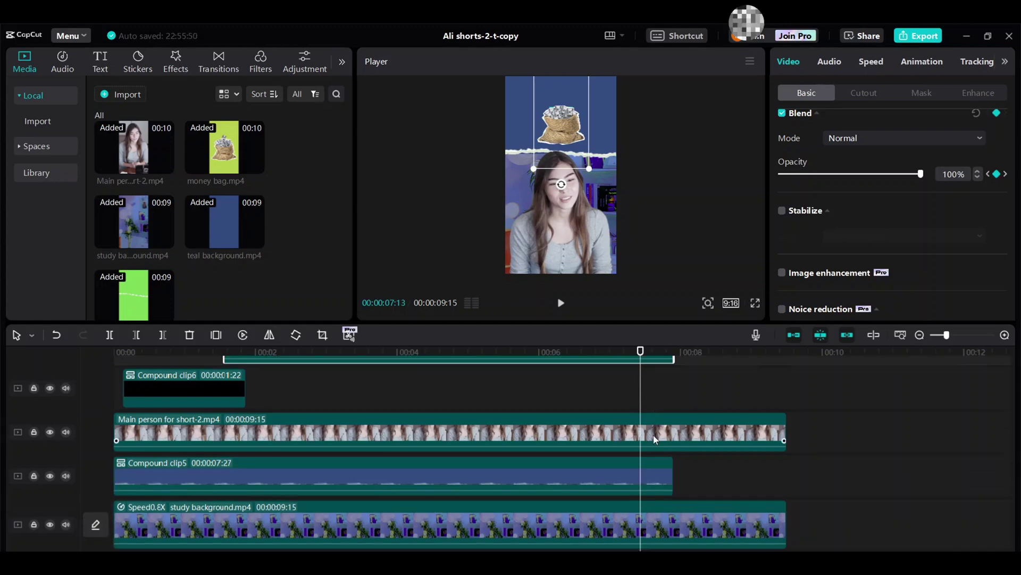
click(653, 470)
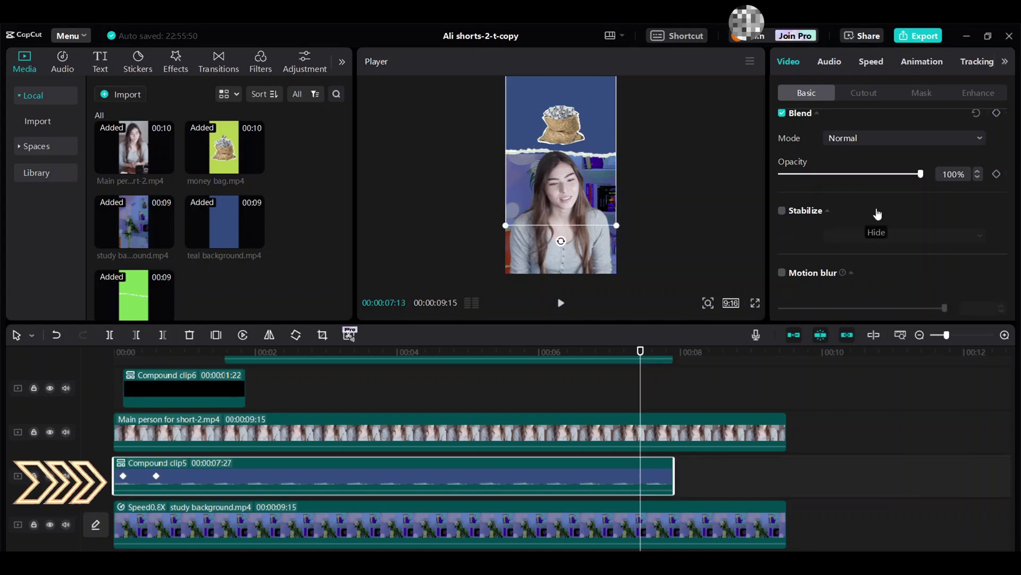
scroll(878, 212, up, 3)
scroll(878, 211, down, 4)
scroll(985, 181, up, 1)
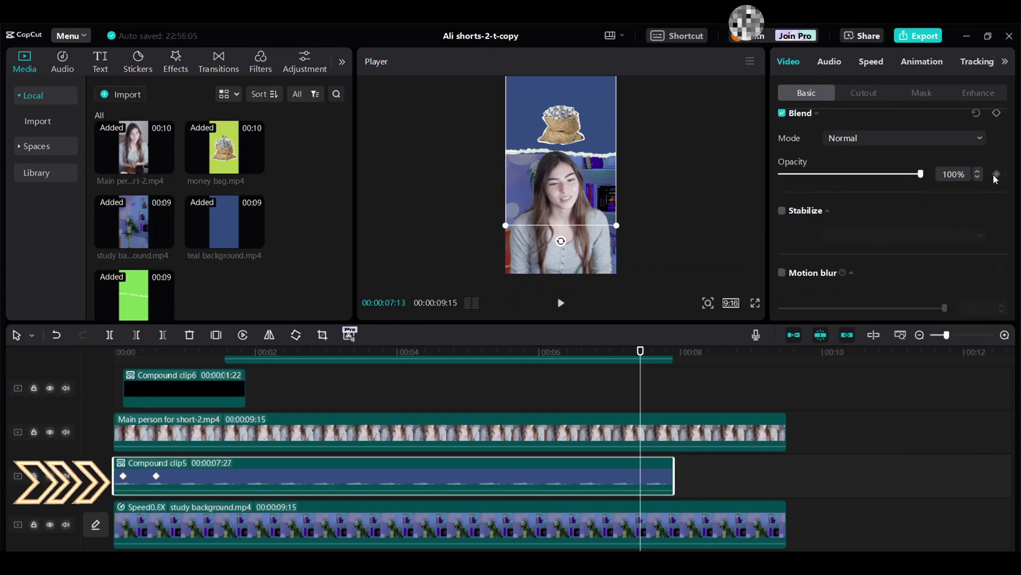
click(997, 176)
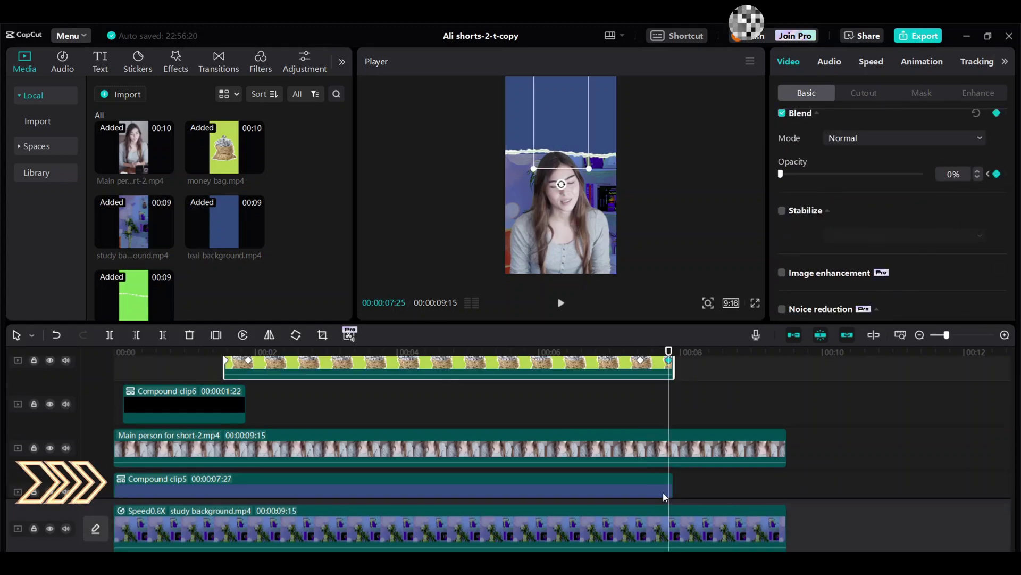
click(664, 497)
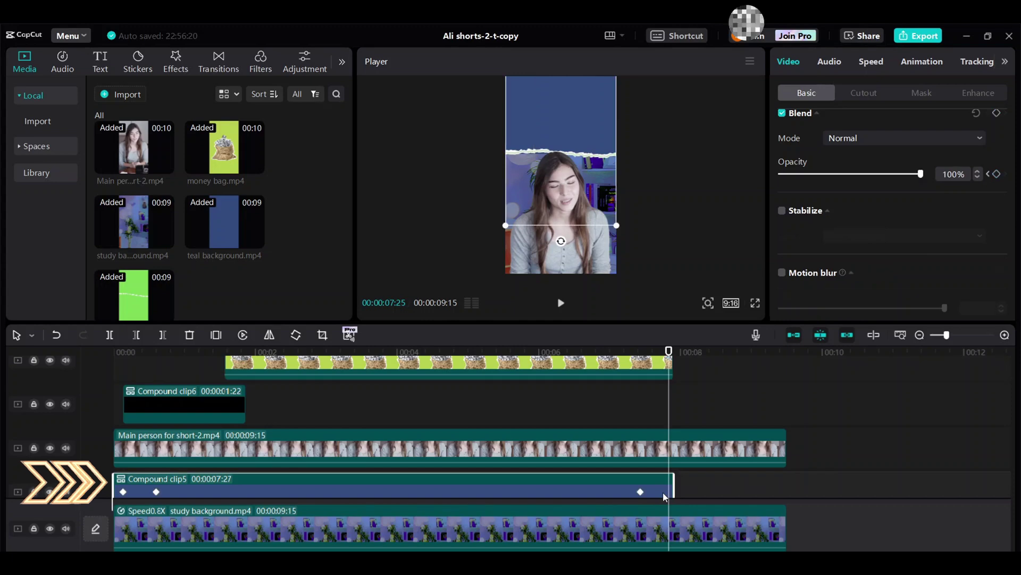
click(996, 174)
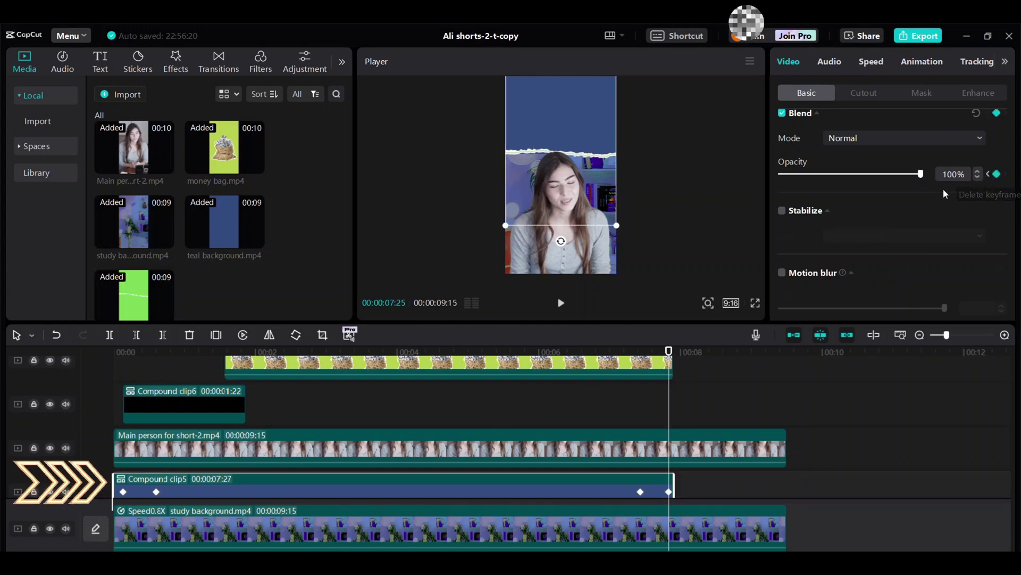
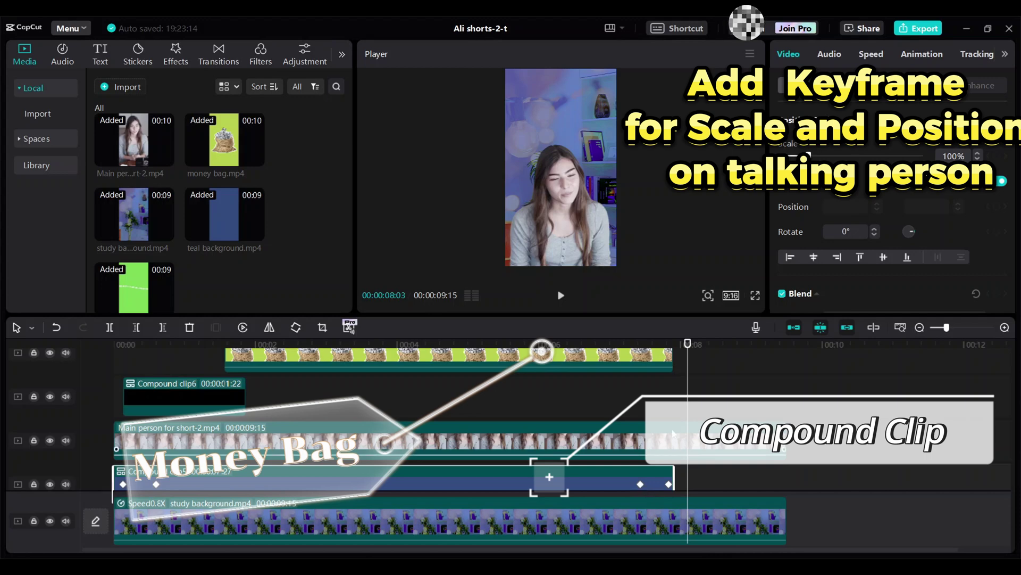
Step: At 00:00:07:01, add position and scale keyframes to the main person clip and move the person up to about Y -744
drag(686, 395, 609, 417)
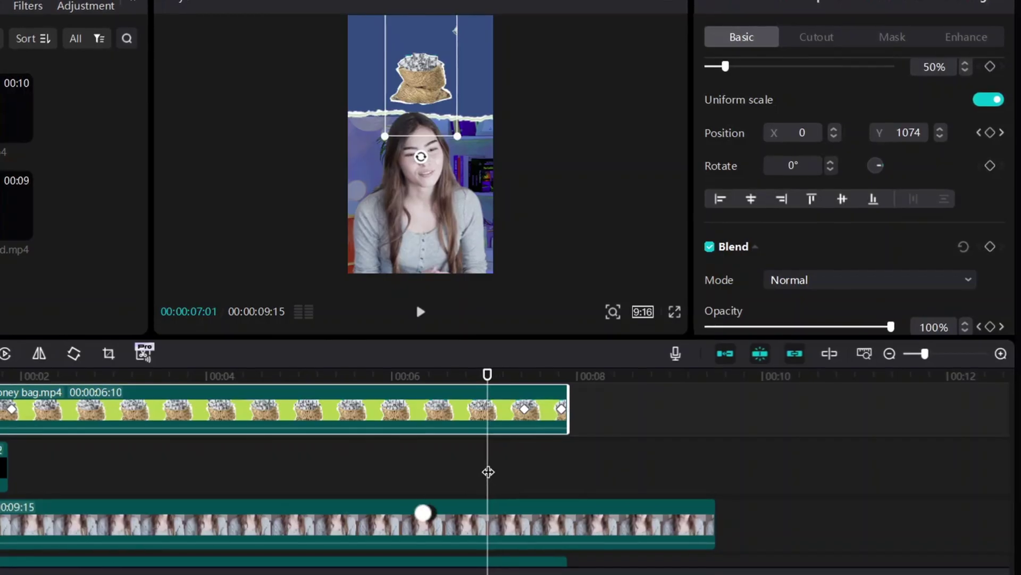
click(499, 520)
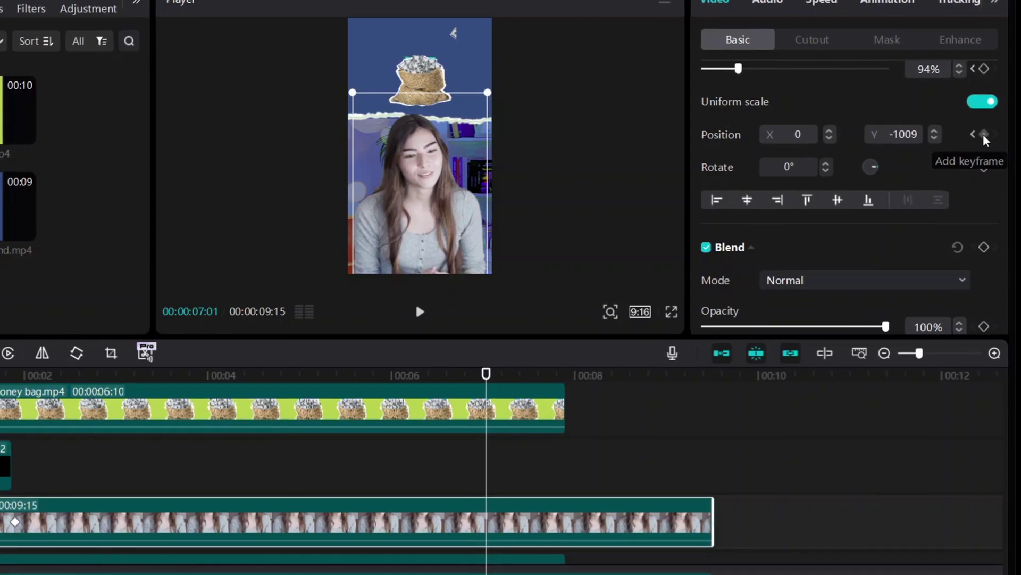
click(984, 139)
scroll(981, 189, up, 2)
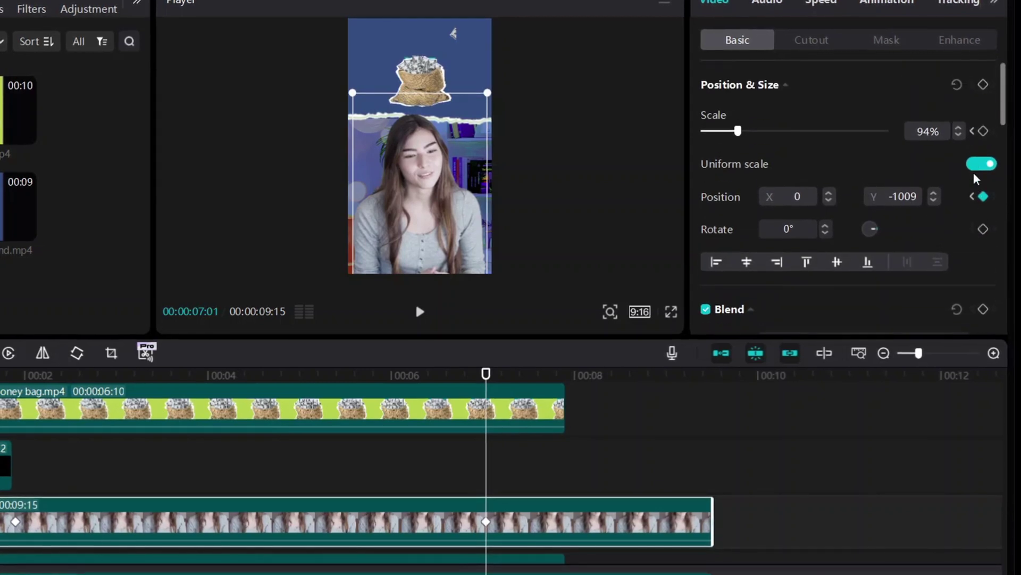
click(983, 133)
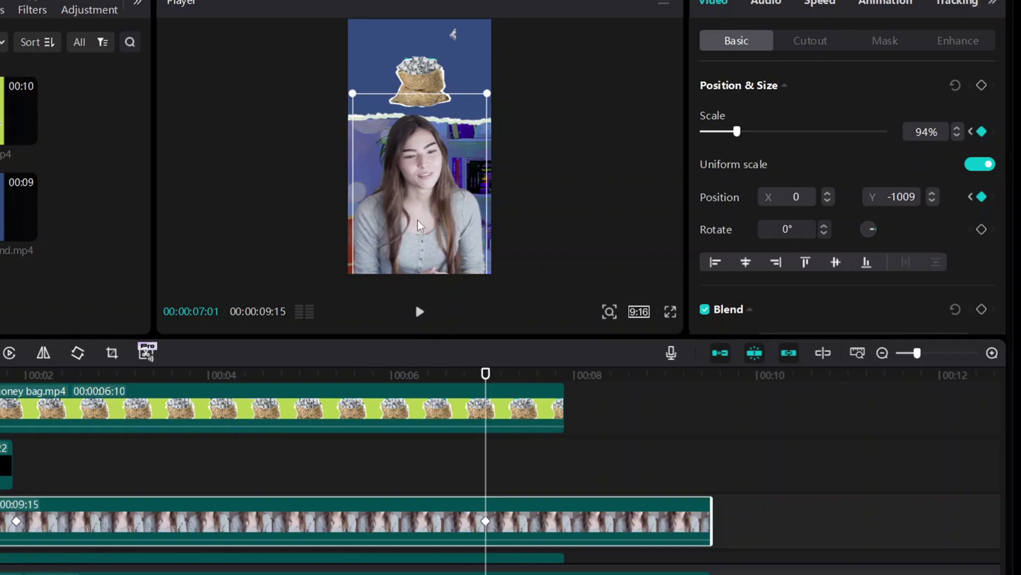
drag(421, 226, 423, 209)
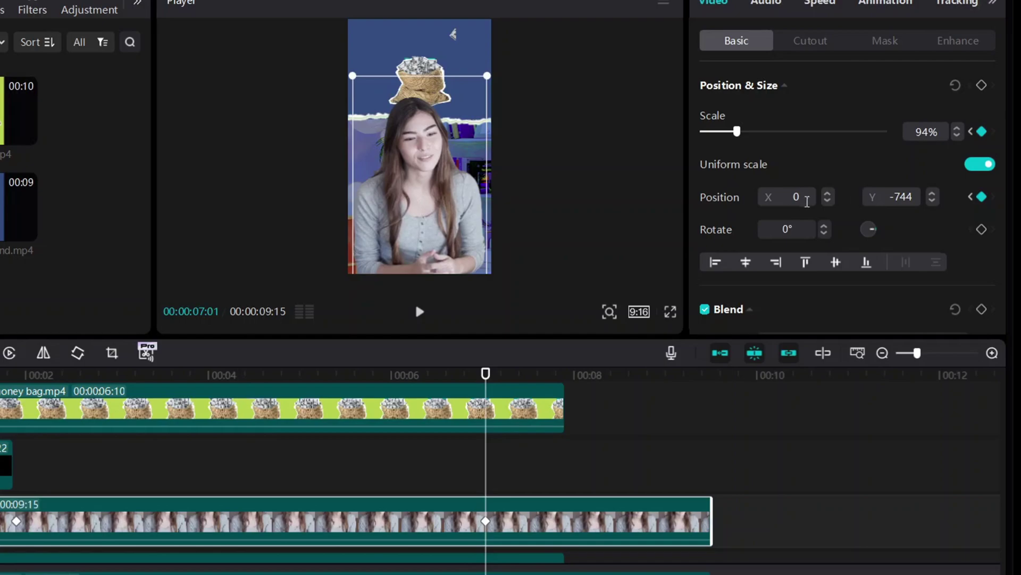
Step: At 00:00:07:13, add scale and position keyframes to the main person clip and set its scale to 104%
click(505, 409)
click(540, 521)
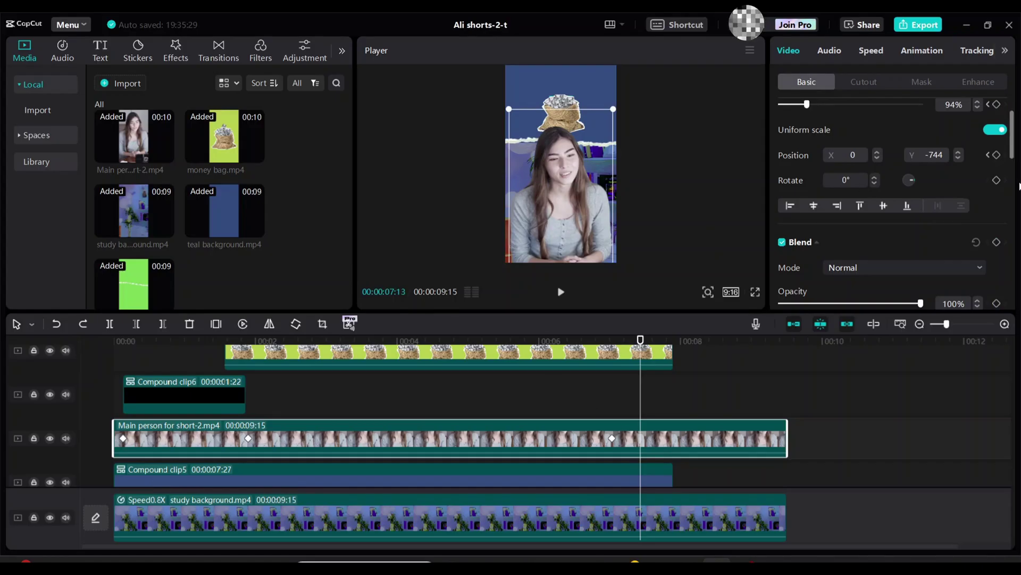
click(996, 104)
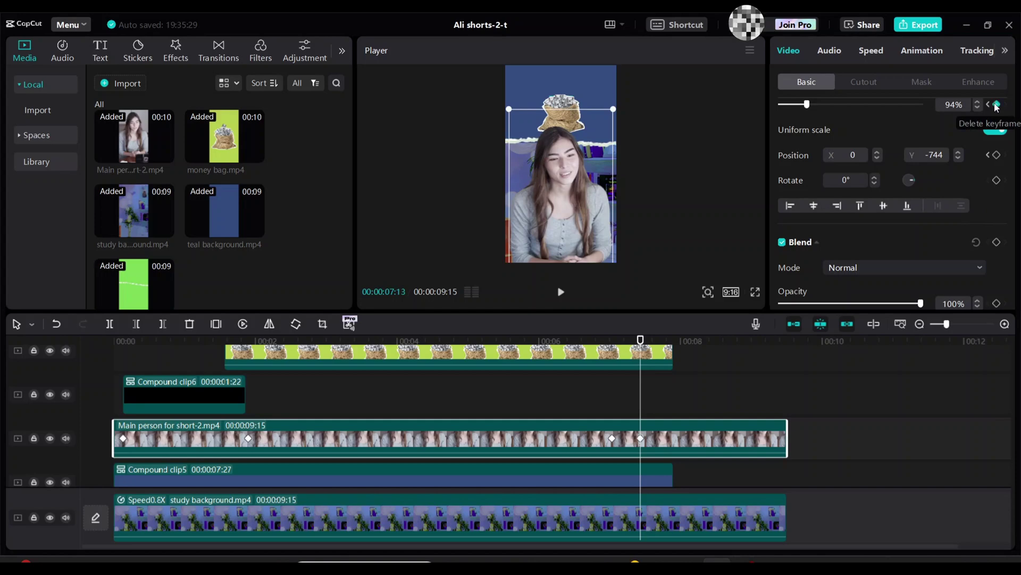
click(996, 155)
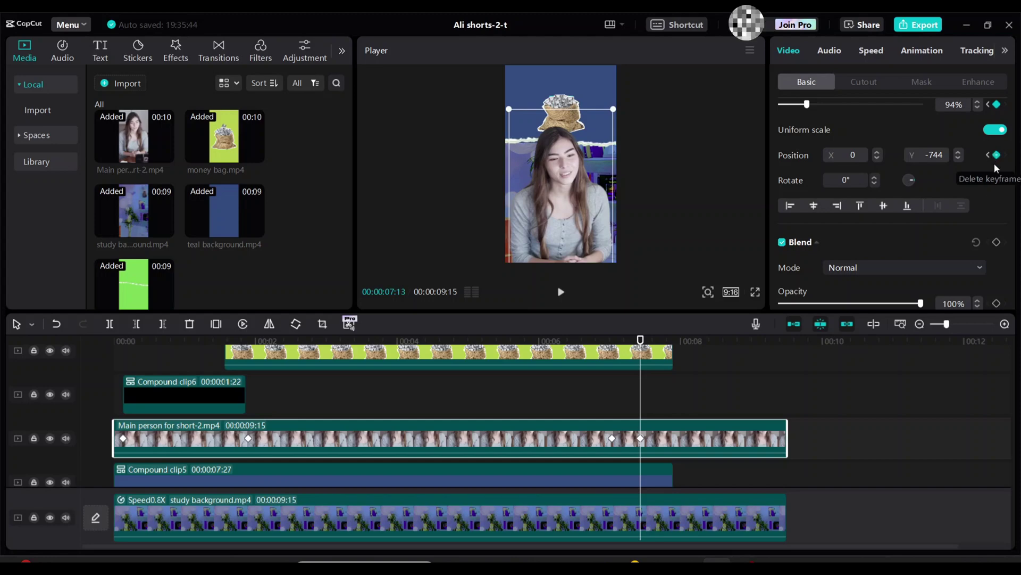
scroll(971, 206, up, 2)
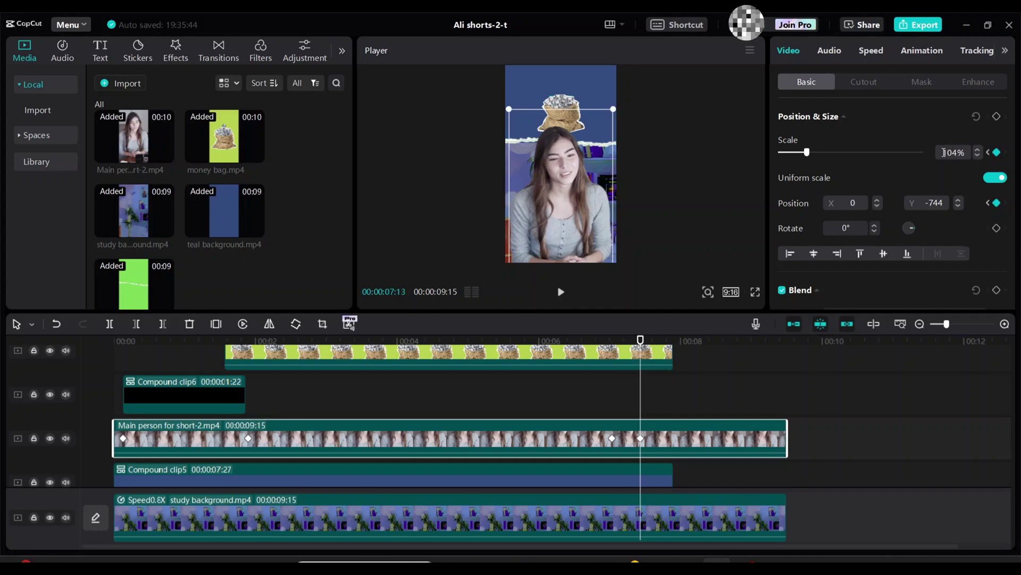
key(Return)
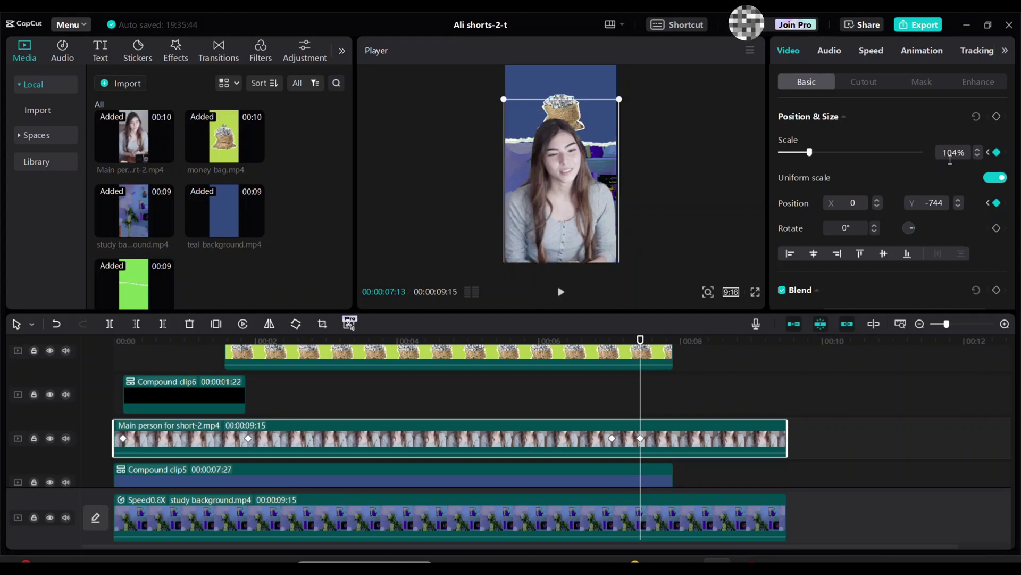
Step: At 00:00:07:25, add scale and position keyframes to the main person clip, with scale 110% and position Y -401
drag(640, 404, 662, 406)
click(658, 359)
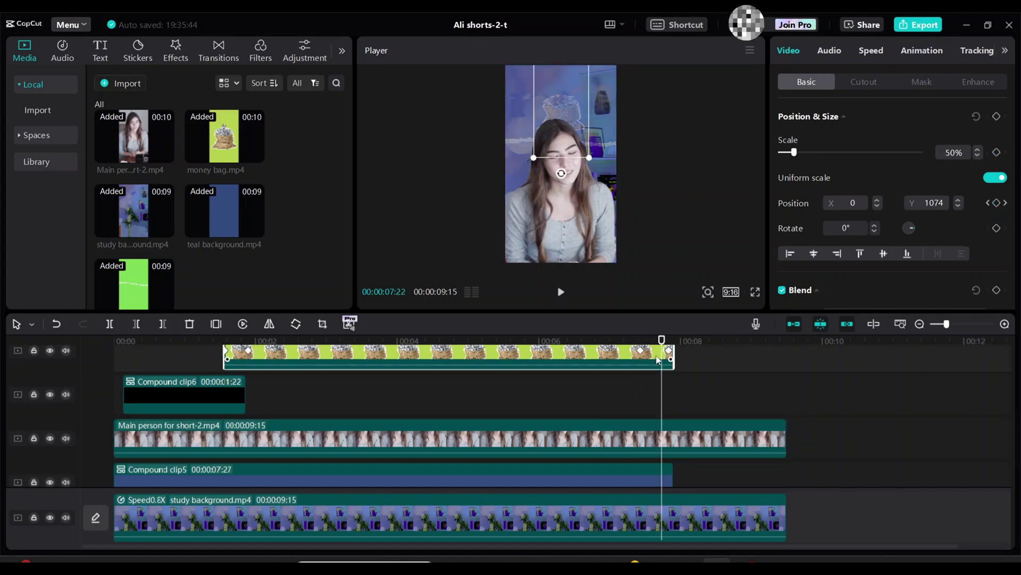
drag(662, 402, 669, 402)
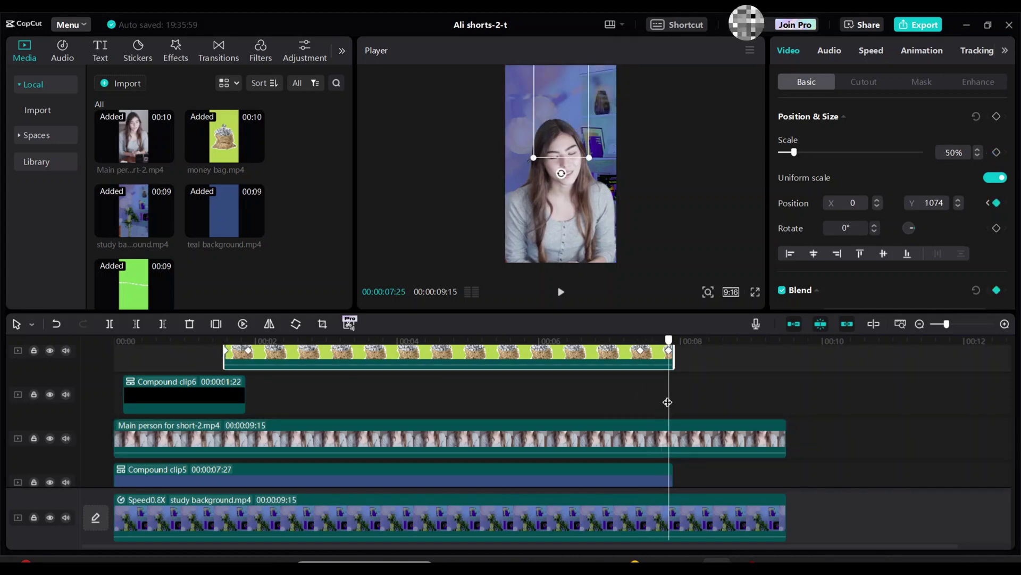
click(674, 437)
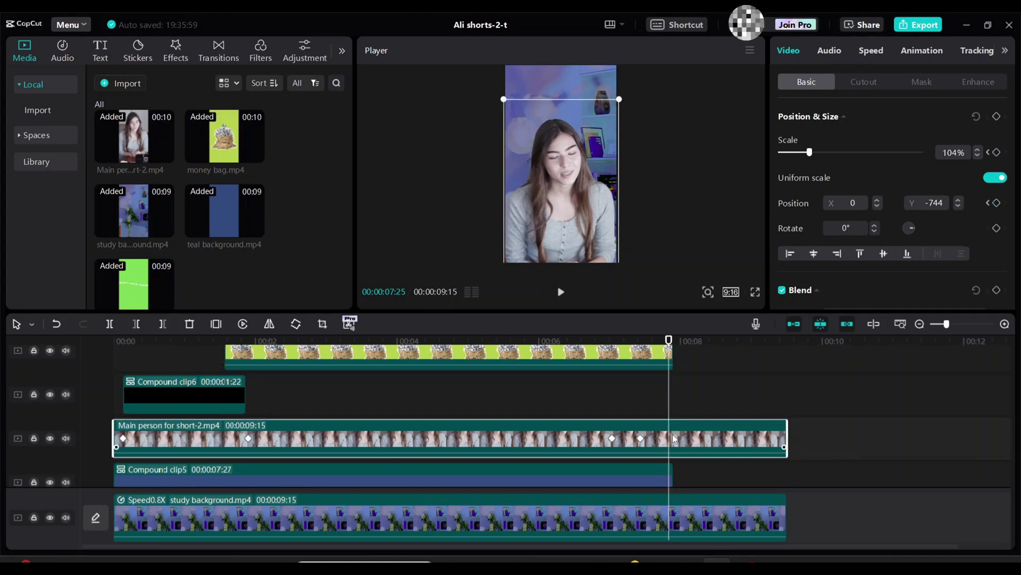
click(997, 154)
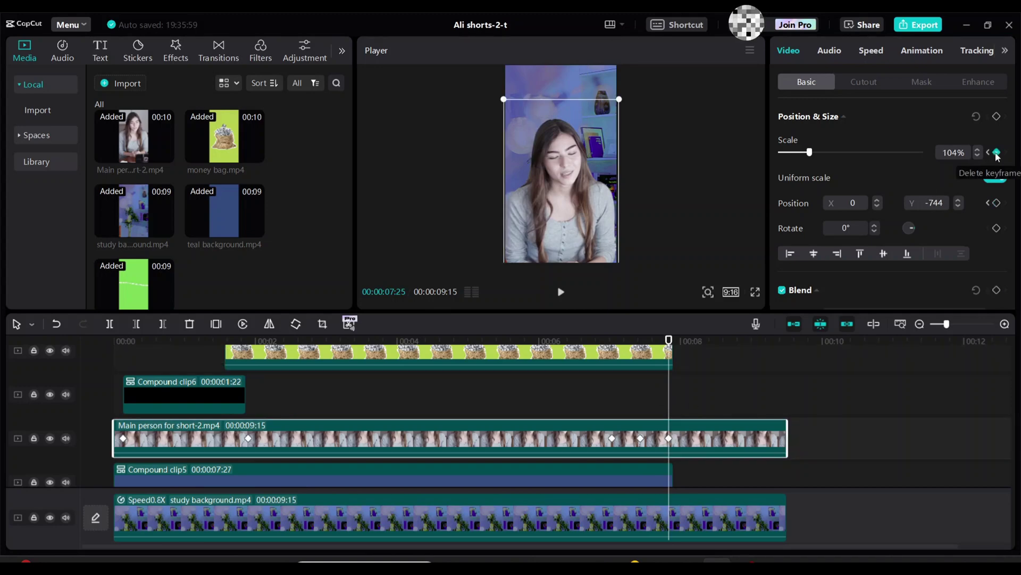
click(997, 204)
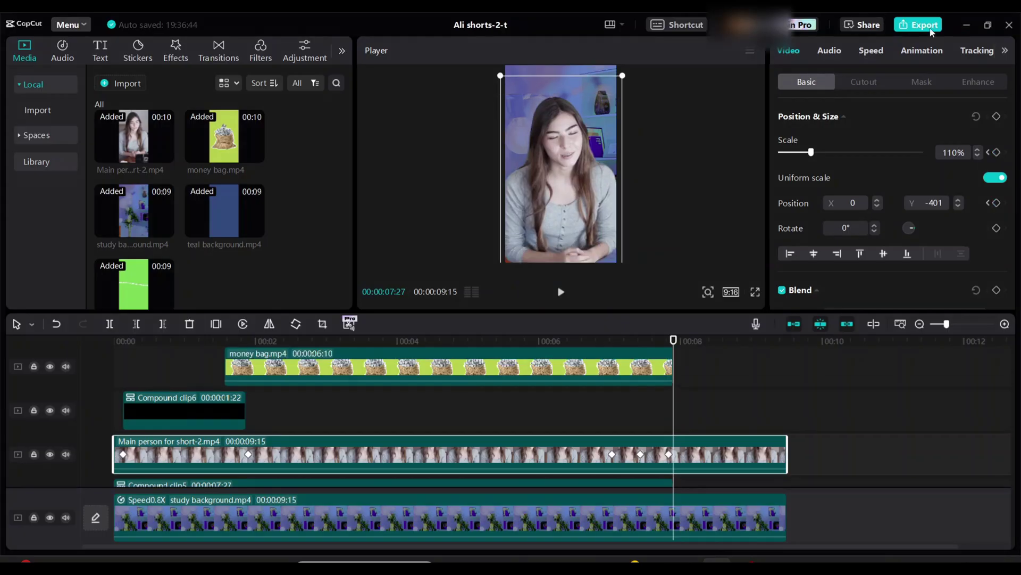
Step: Start exporting the finished short
click(924, 25)
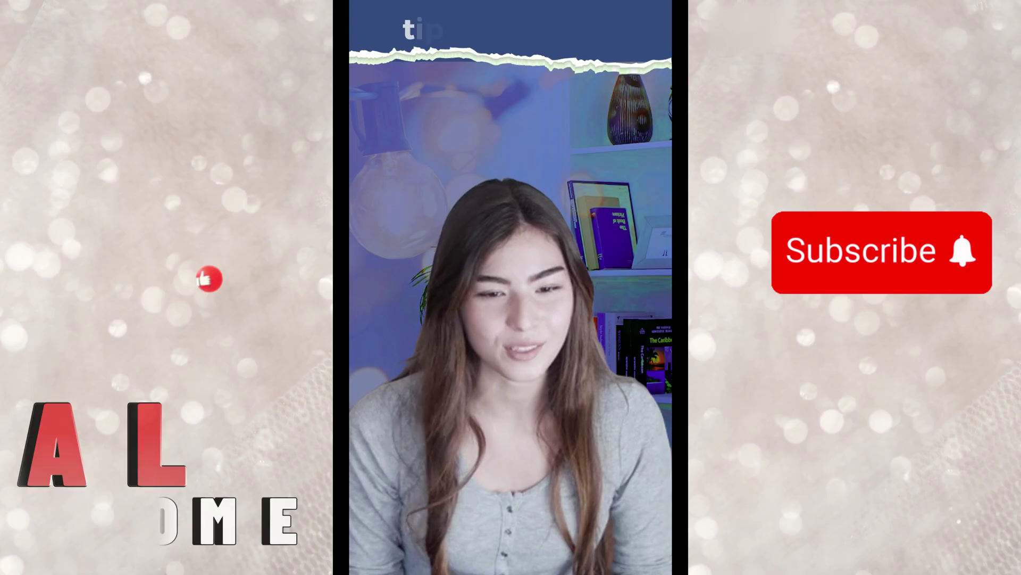